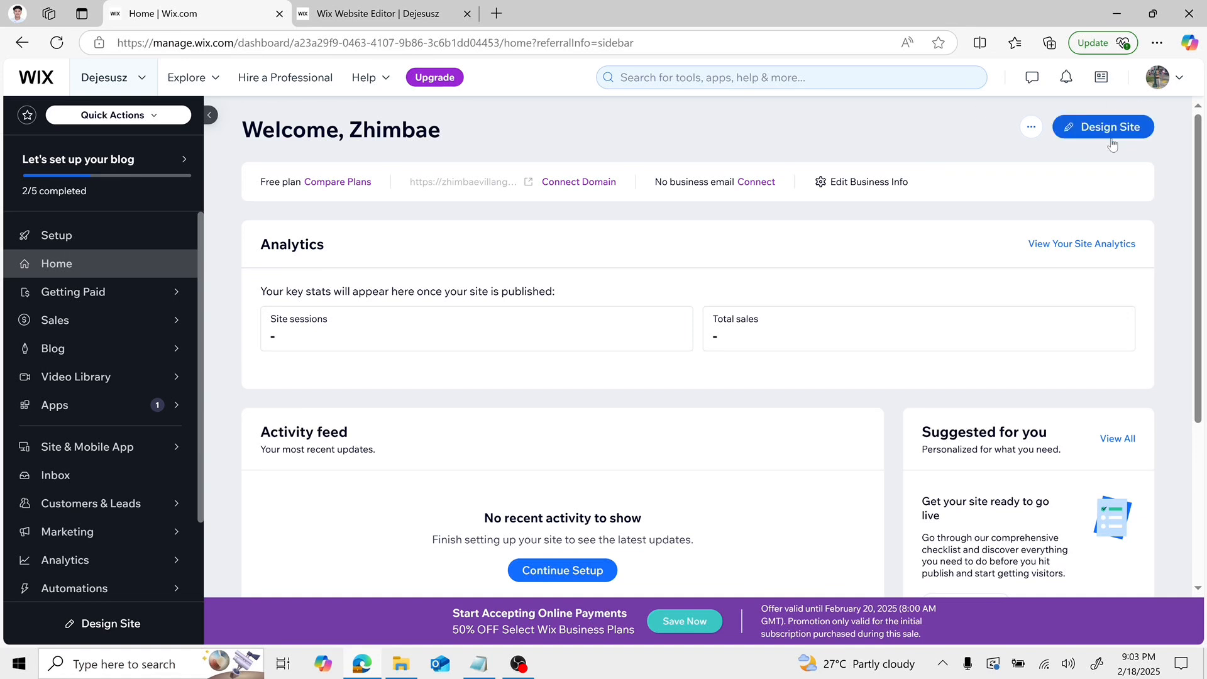
Open the site's design editor and dismiss the panel for adding elements
click(1089, 129)
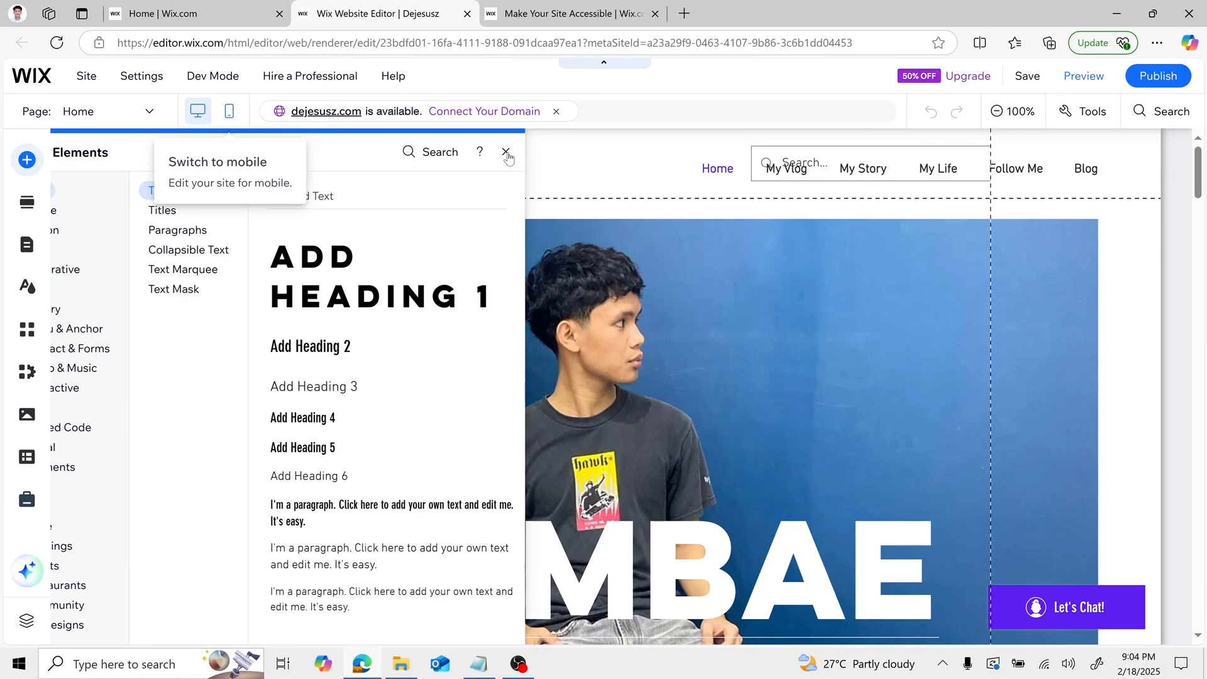
click(507, 153)
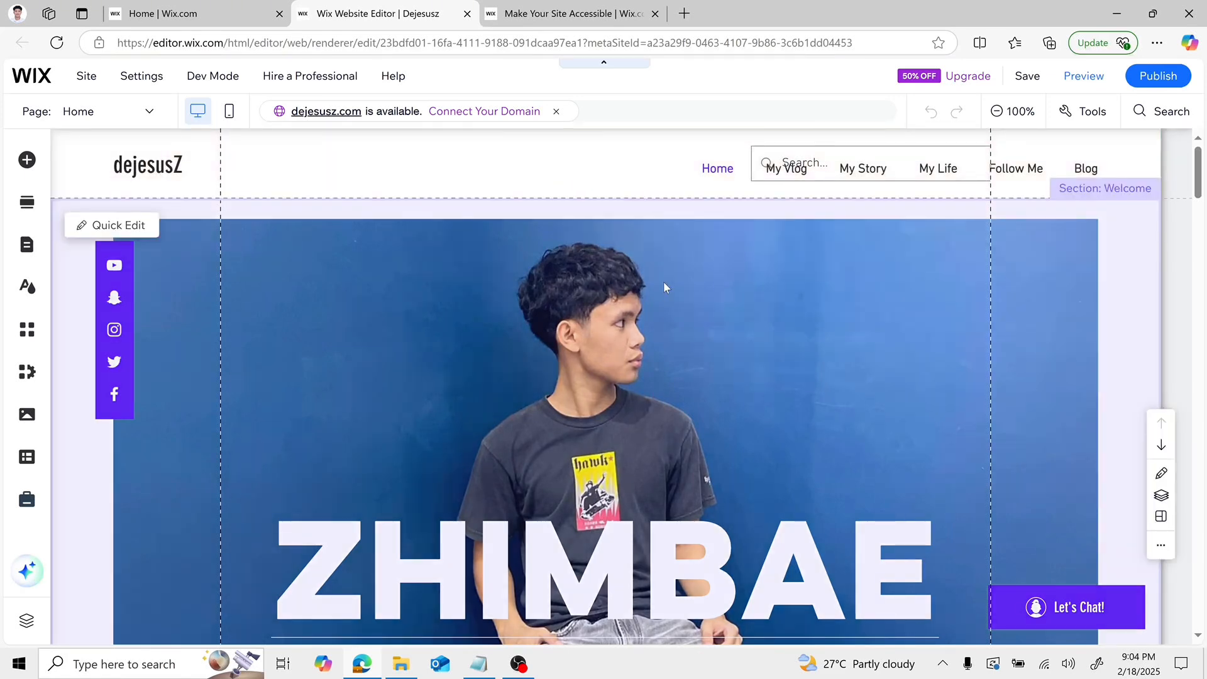
Open video management for the Wix Video player in the Life Vlogs section of the Home page
scroll(664, 286, down, 2)
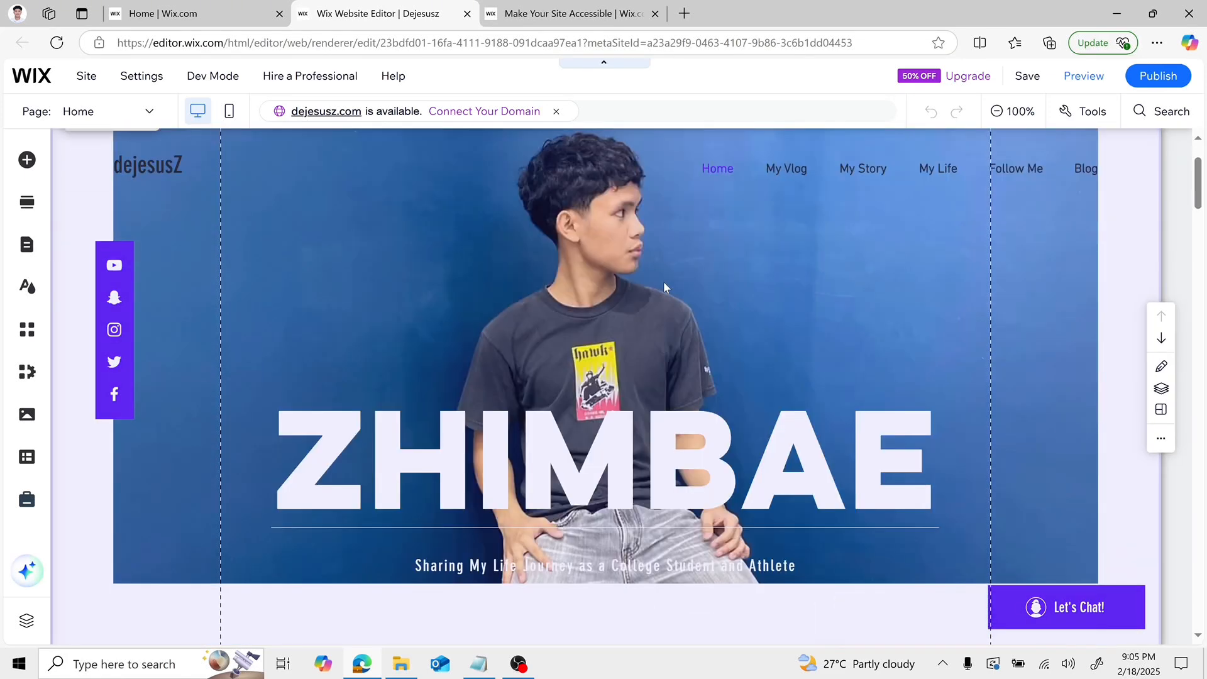
scroll(665, 287, up, 1)
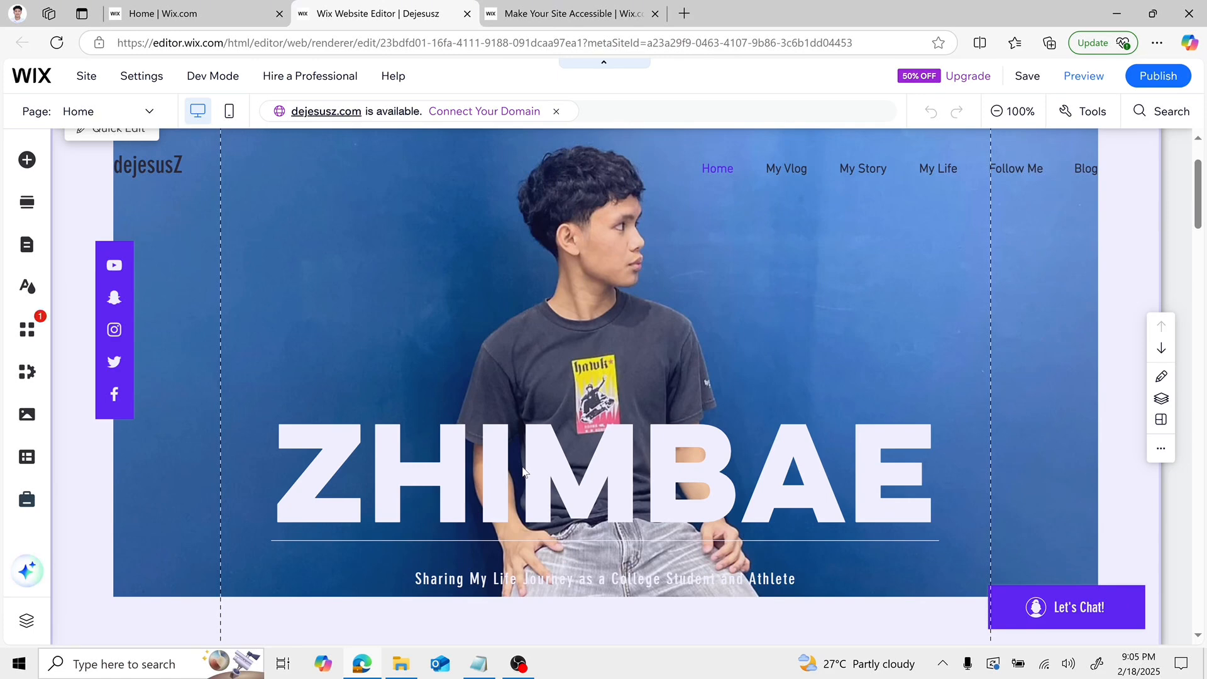
scroll(523, 470, down, 5)
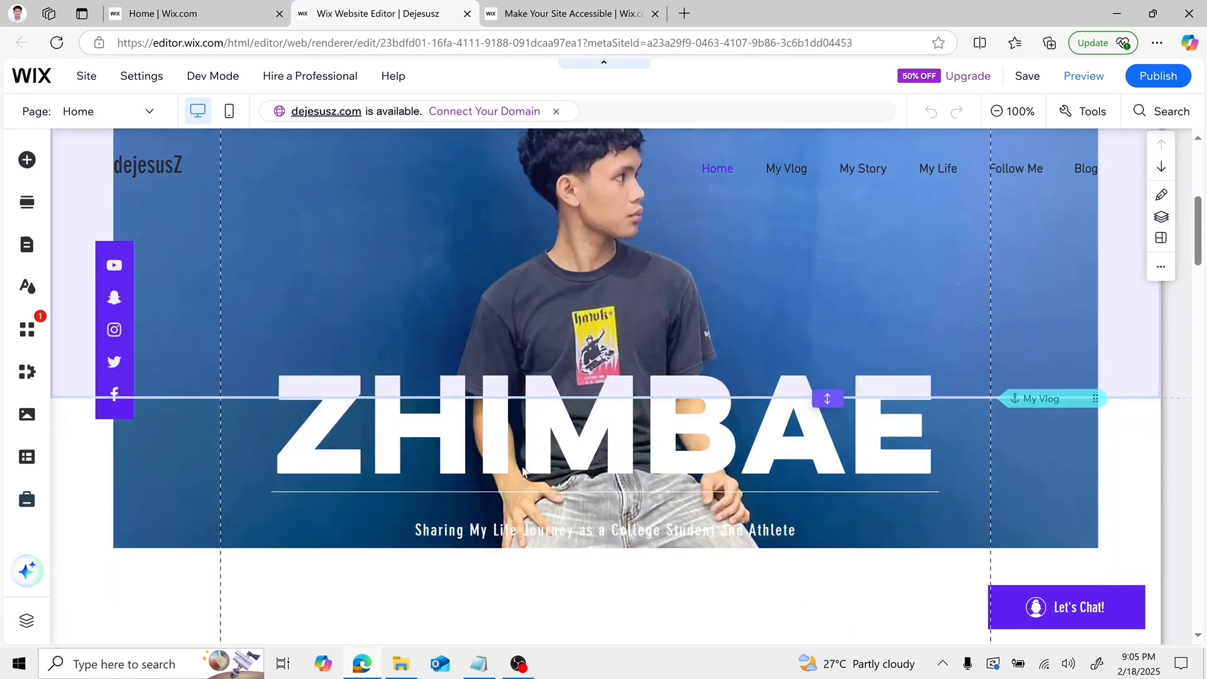
scroll(522, 471, down, 3)
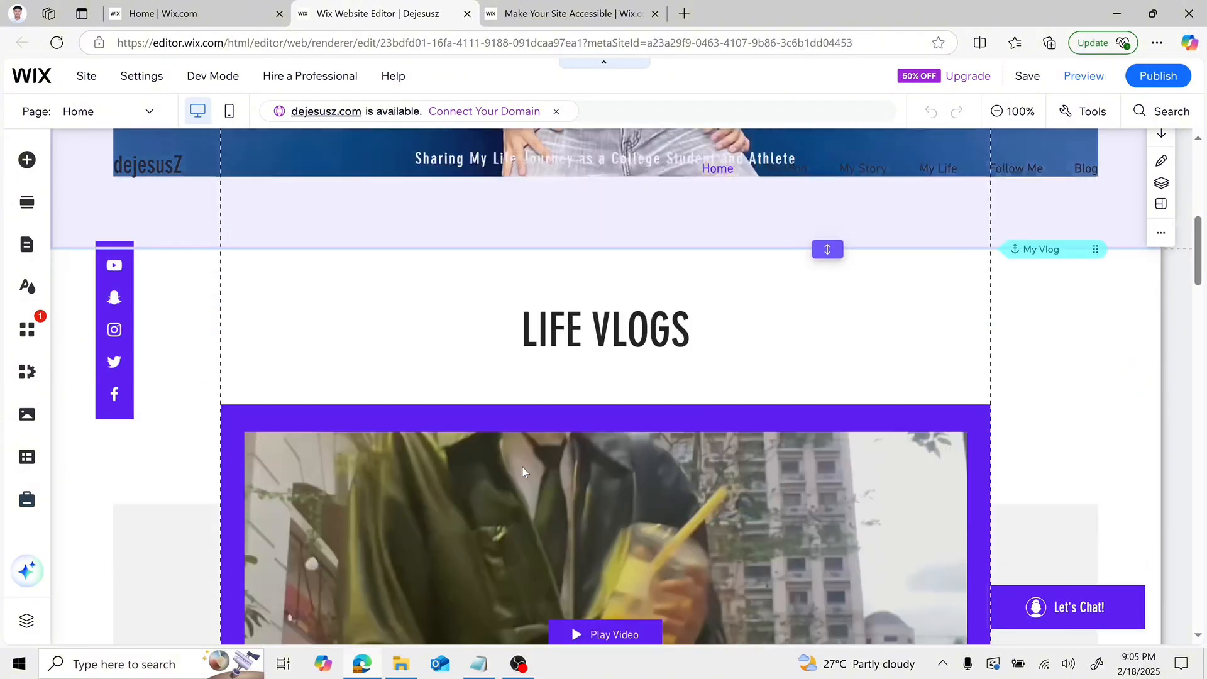
scroll(522, 472, down, 3)
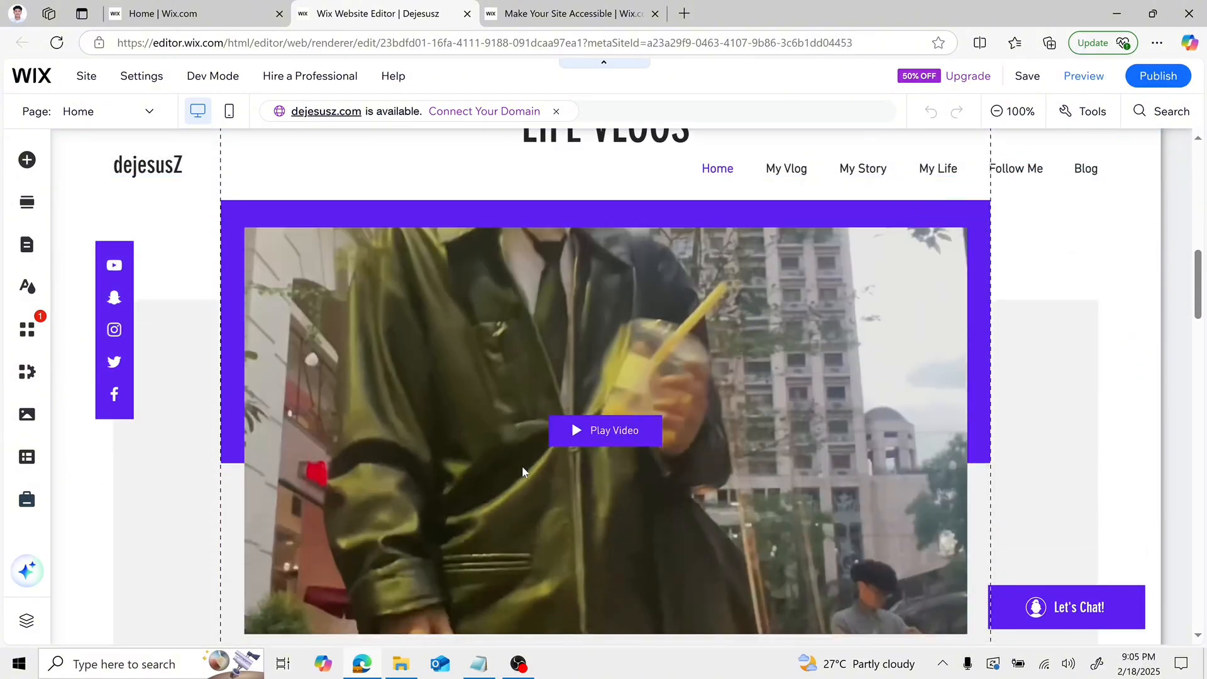
scroll(523, 471, down, 1)
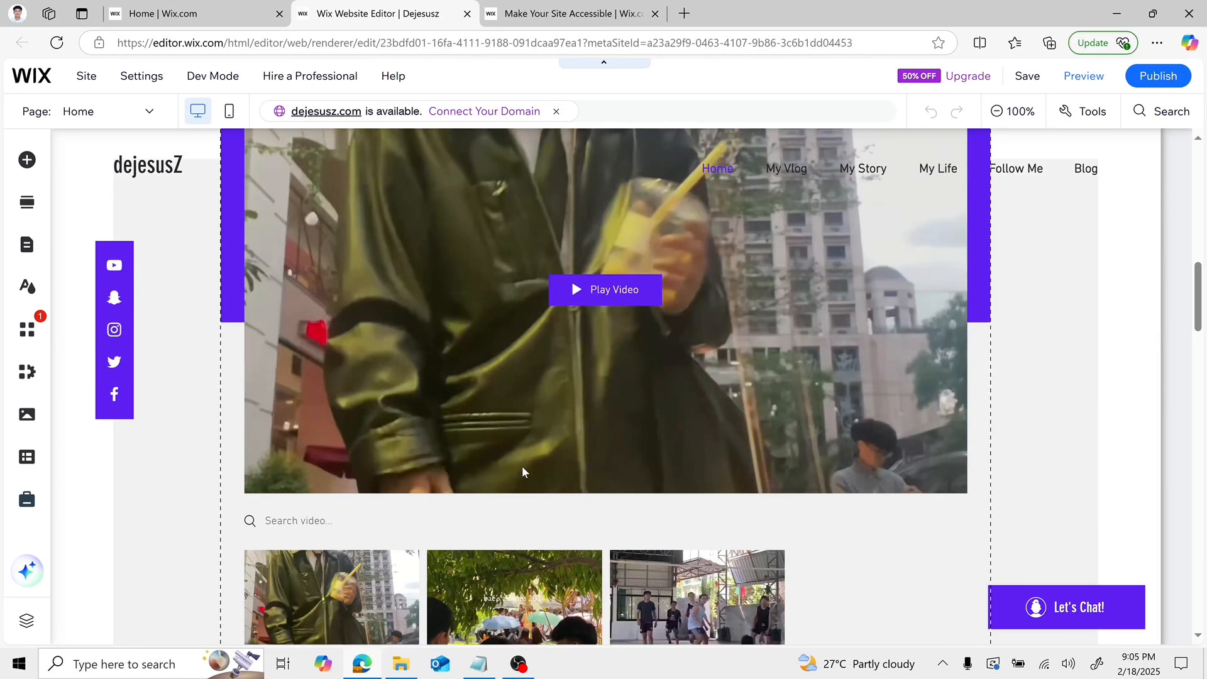
scroll(579, 481, down, 1)
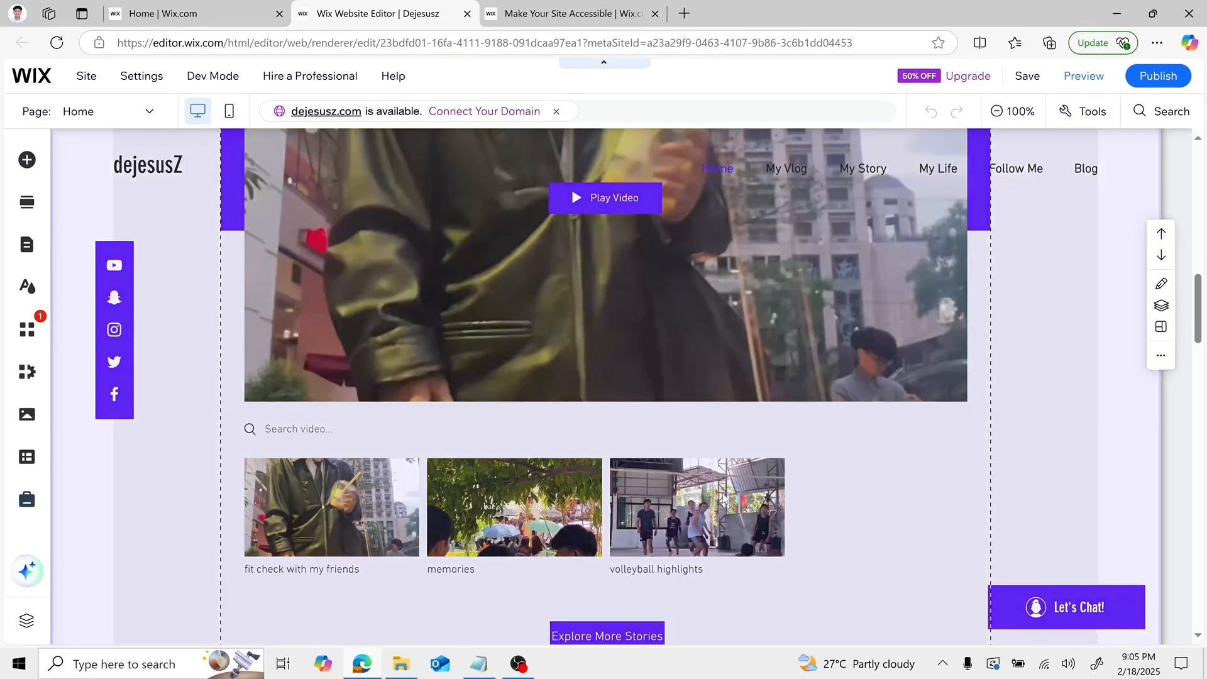
right_click(724, 496)
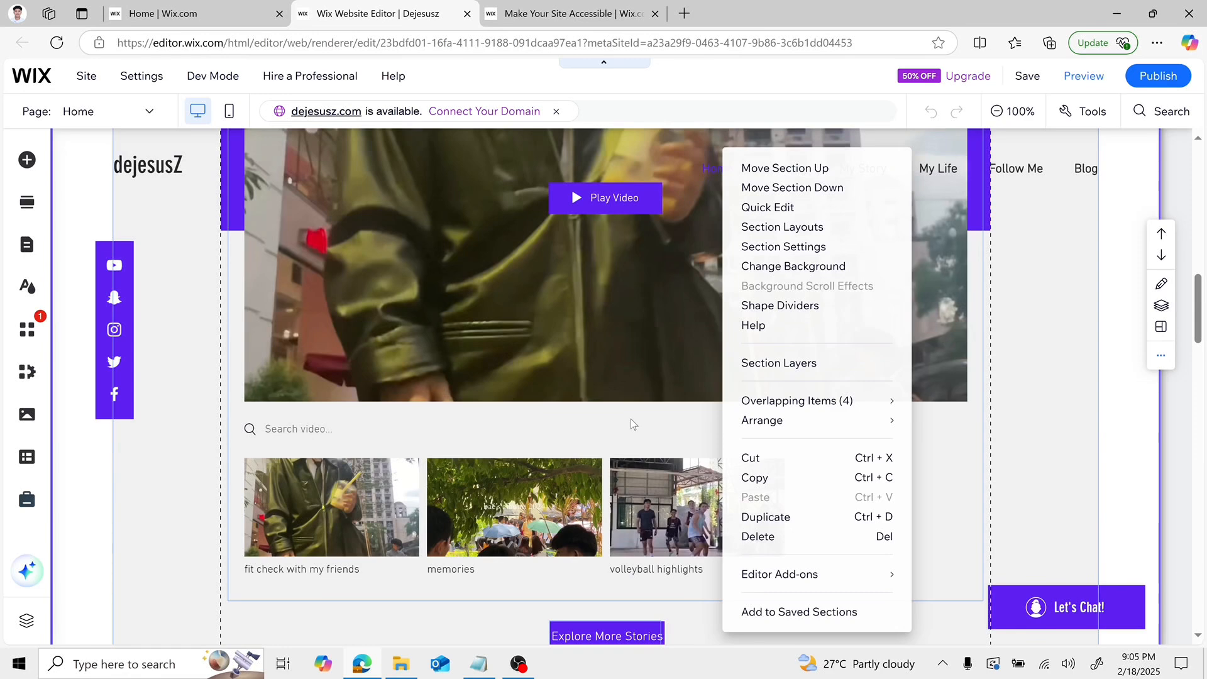
click(699, 294)
right_click(701, 269)
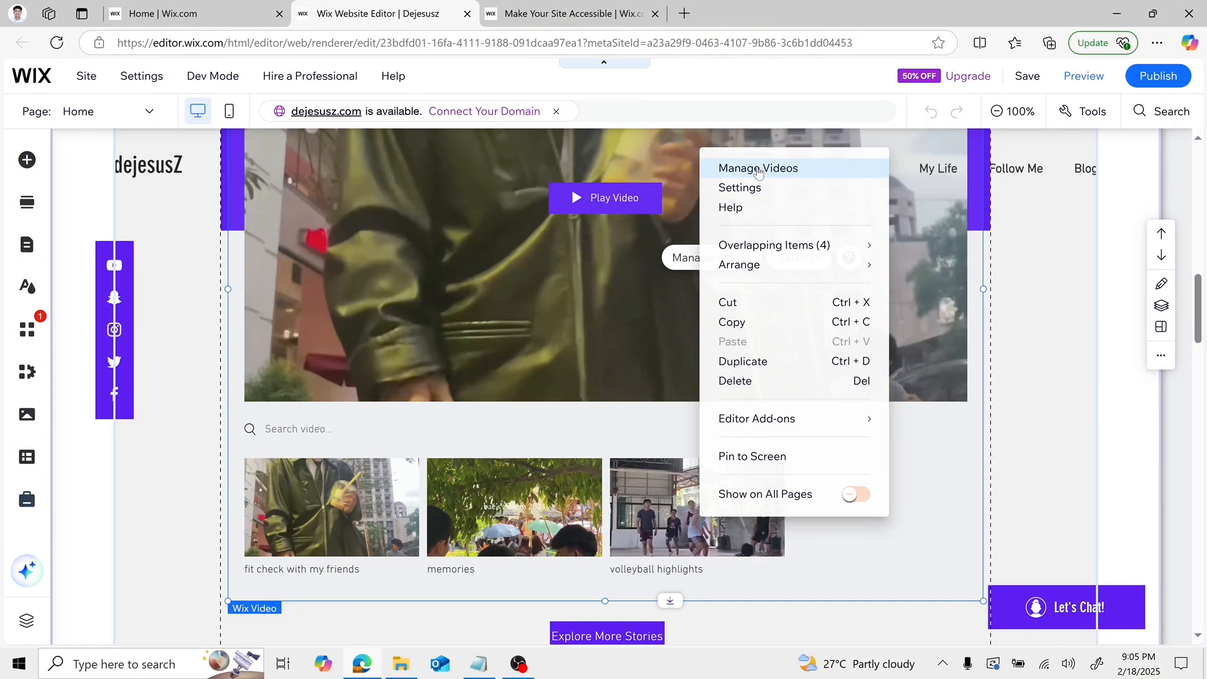
click(758, 168)
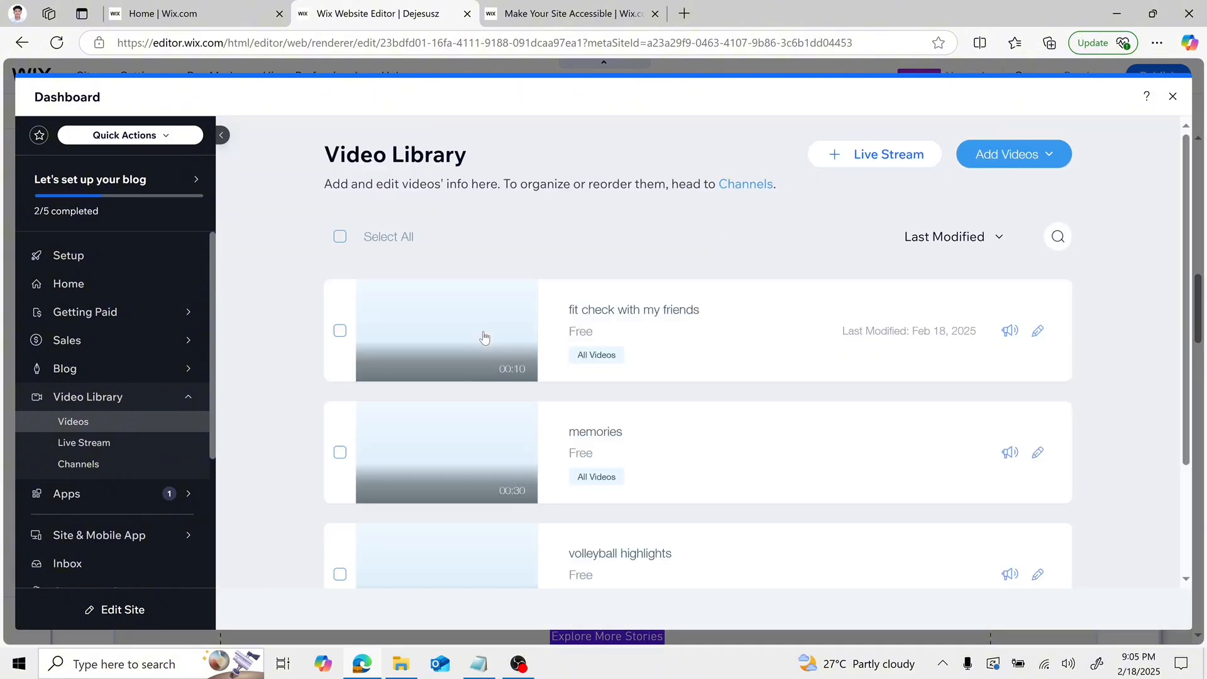
Upload the video file tiktok_AGfBpJuh from the computer's Downloads folder to the Video Library
click(994, 151)
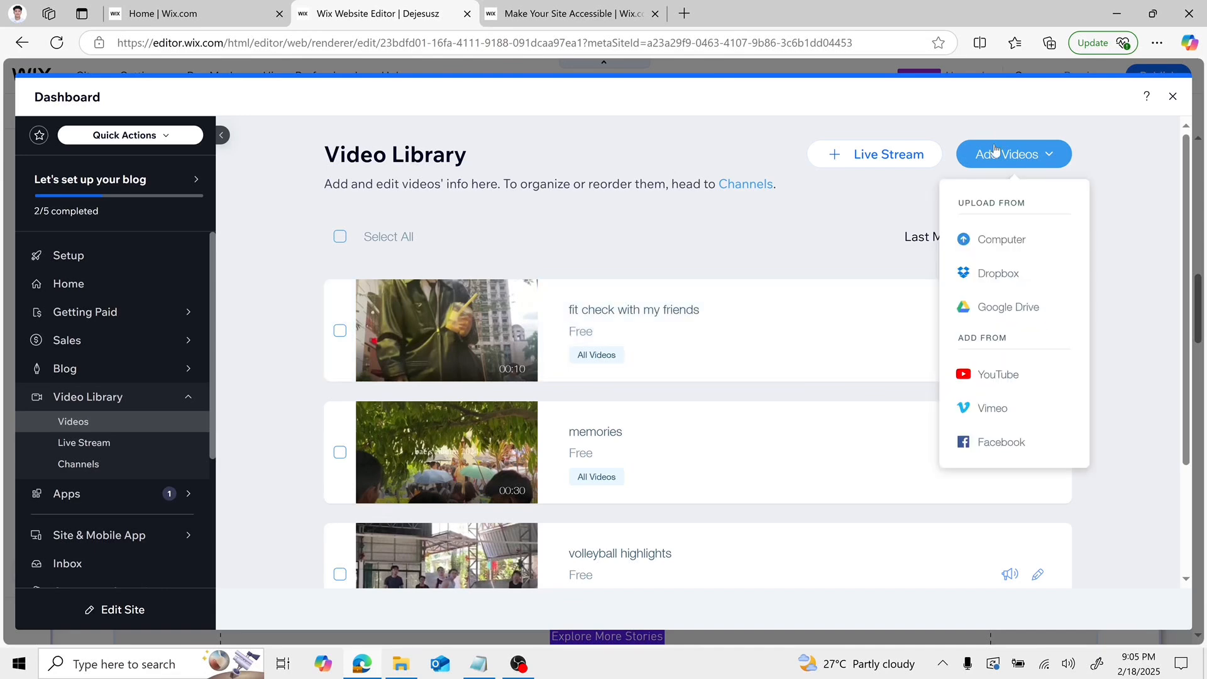
click(987, 241)
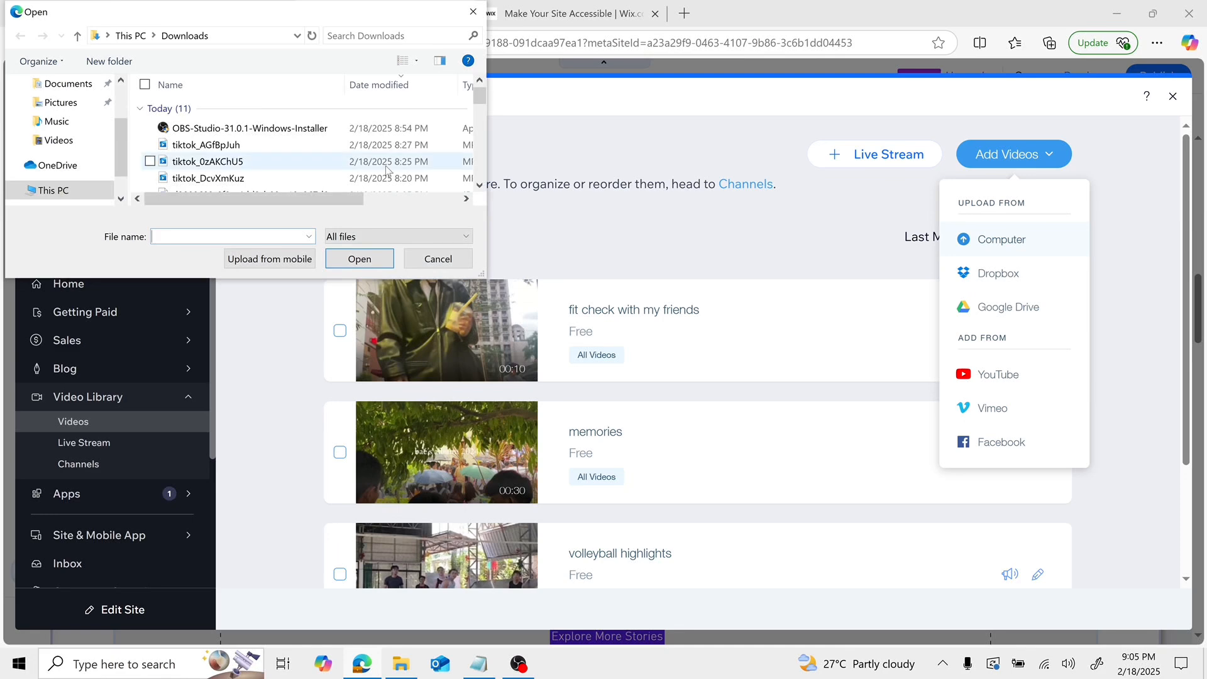
click(302, 146)
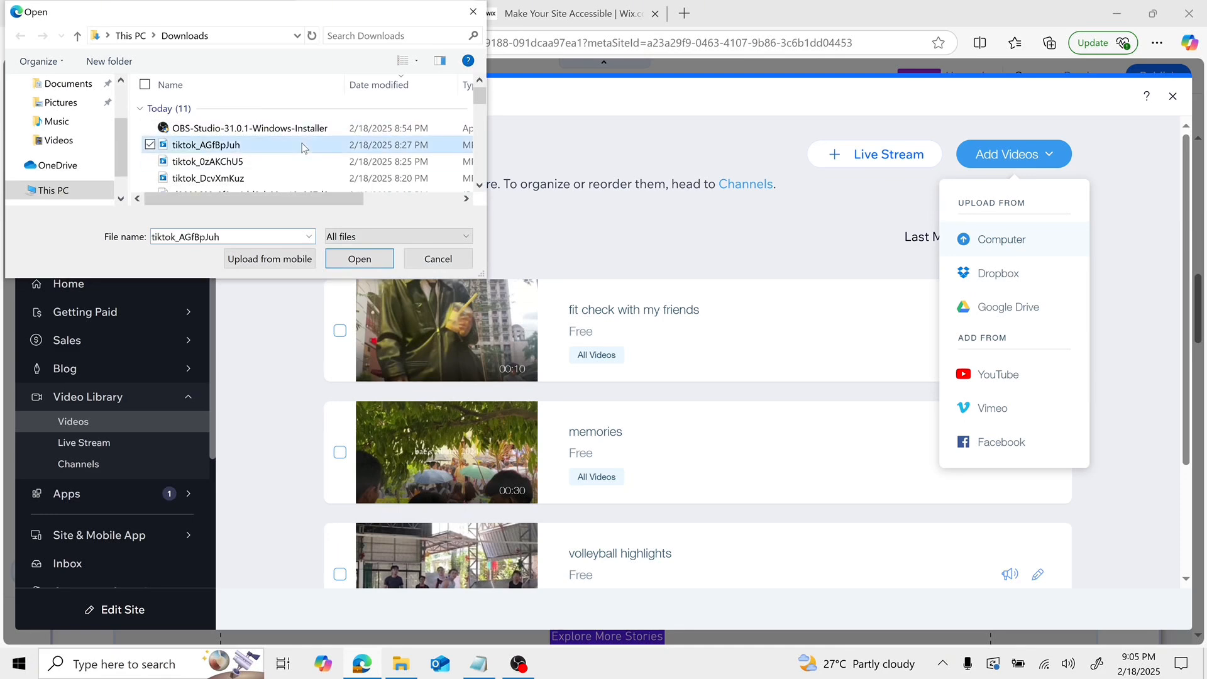
click(360, 259)
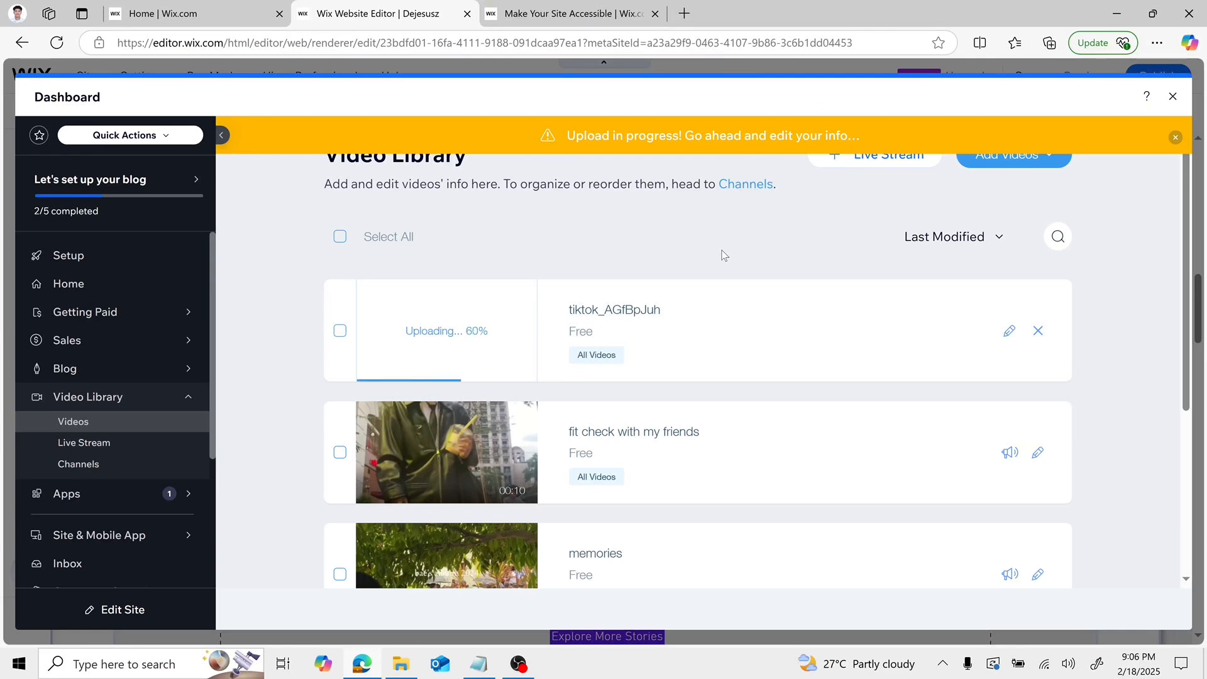
Change the title of the uploaded tiktok_AGfBpJuh video to "hi everyone" and save its video info
click(1011, 331)
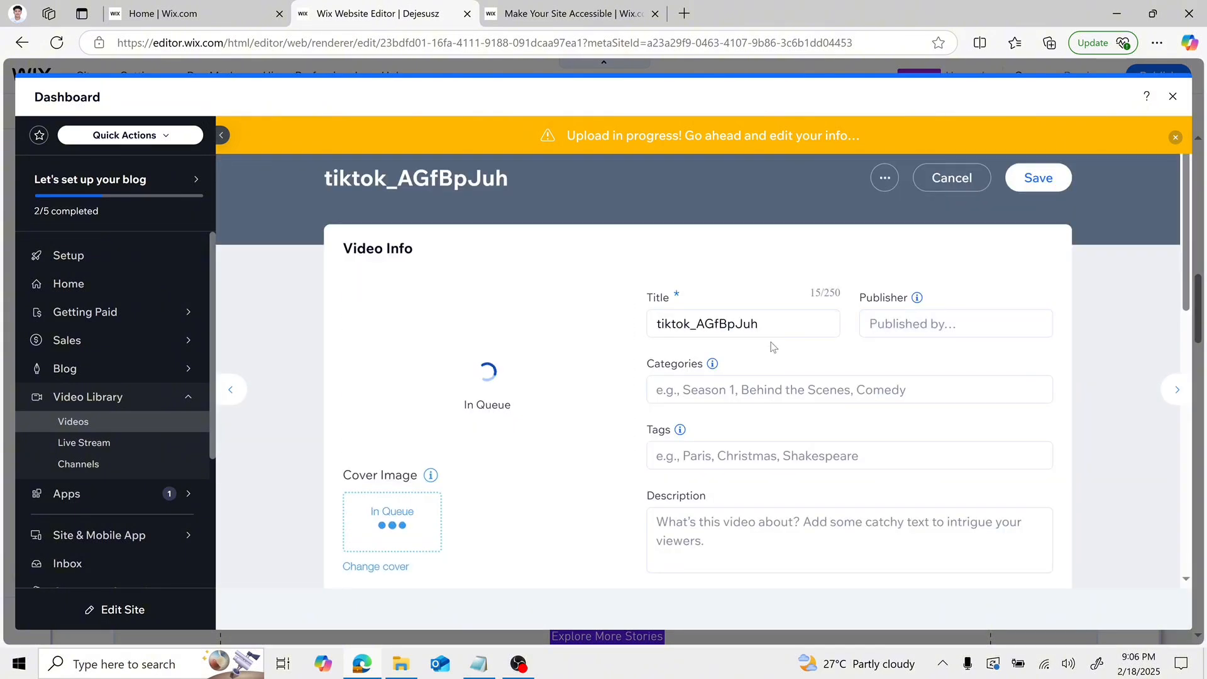
double_click(772, 336)
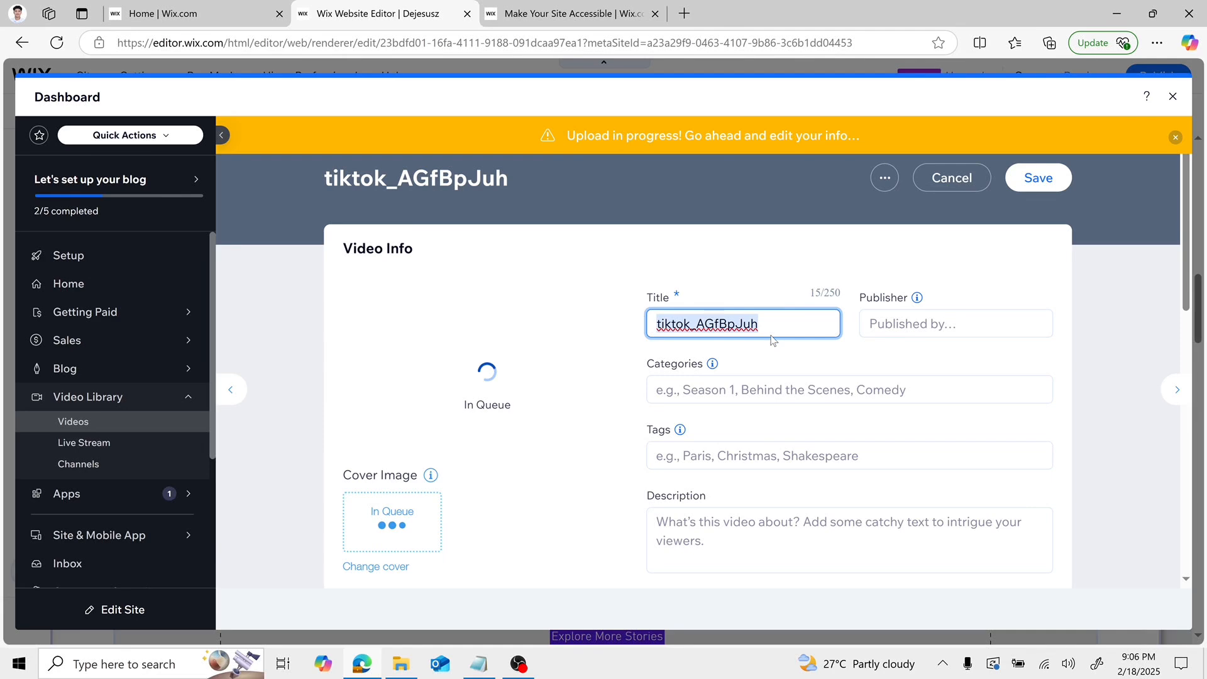
click(772, 336)
key(BackSpace)
key(BackSpace)
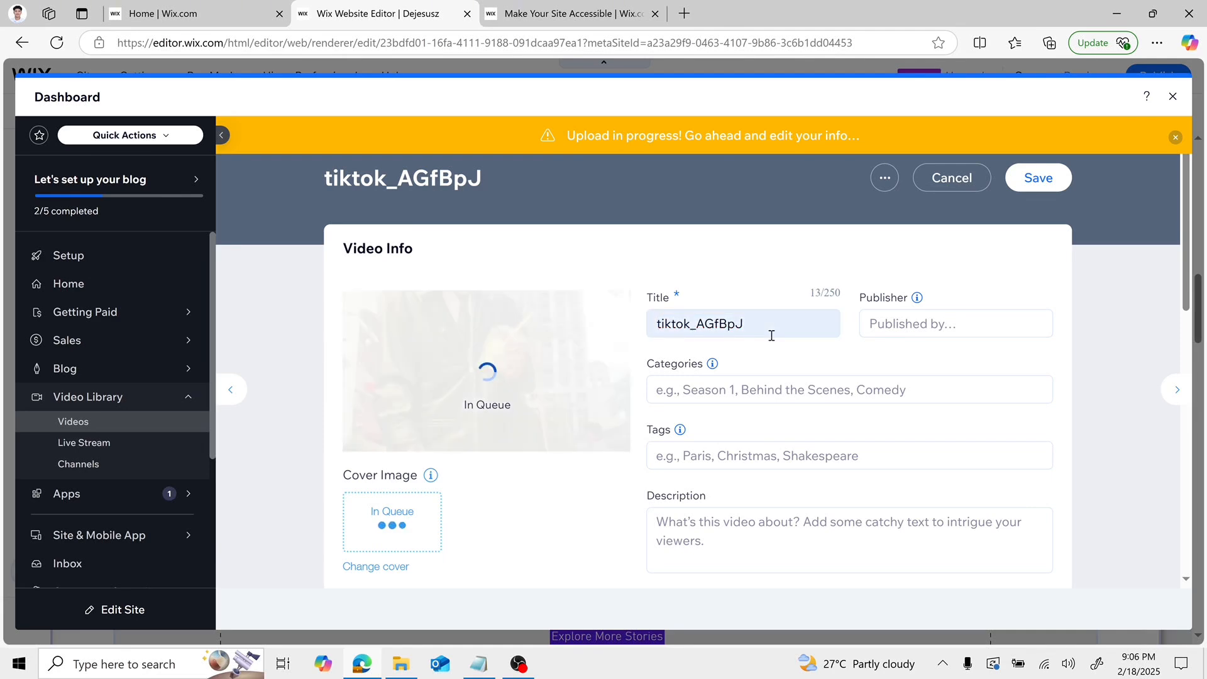
double_click(766, 329)
key(BackSpace)
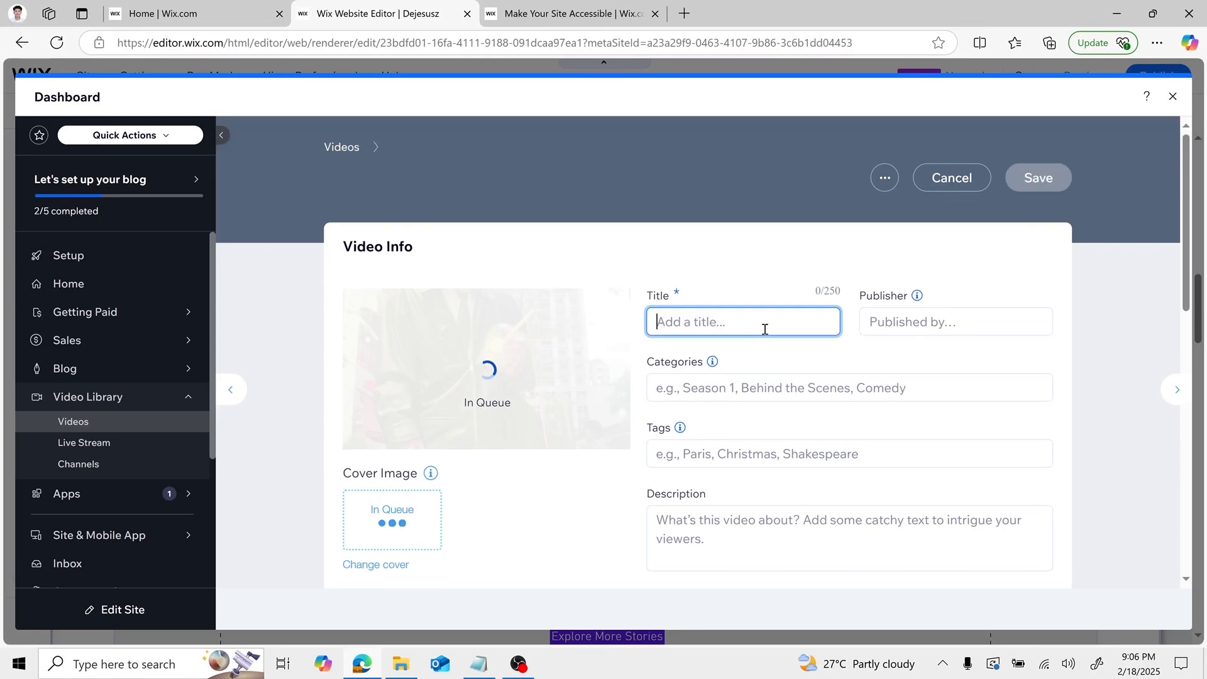
text(hi everyone)
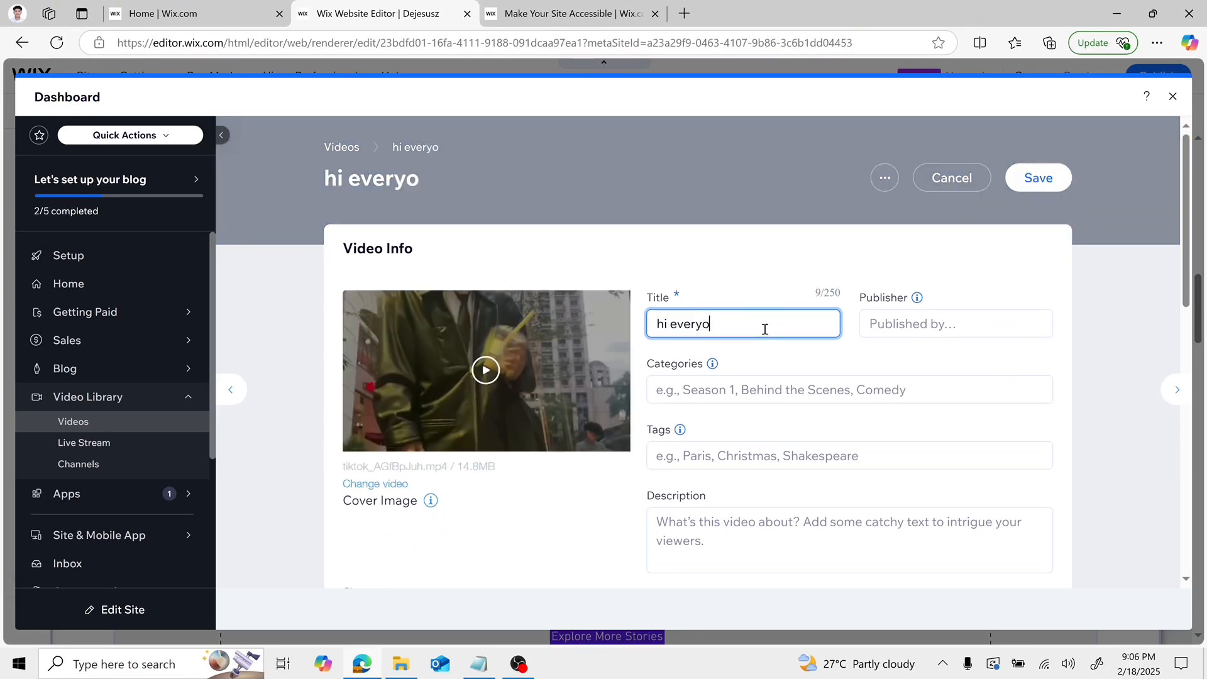
click(1039, 179)
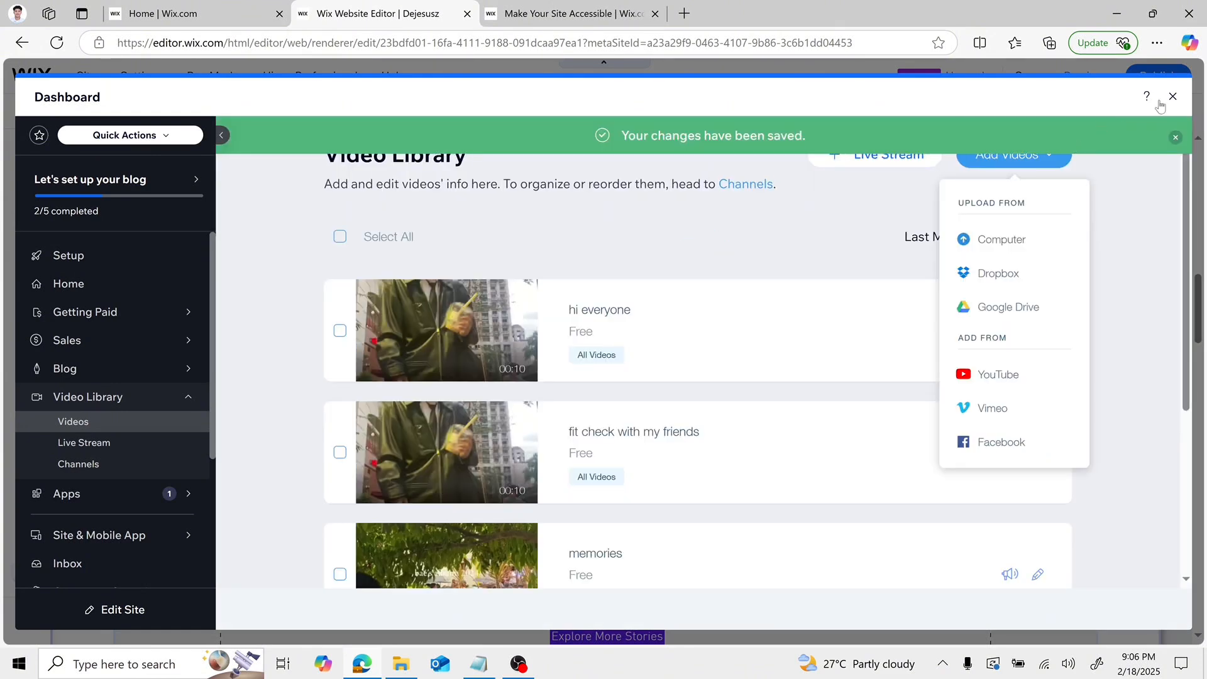
Close the Video Library dashboard and return to the page editor
right_click(1168, 104)
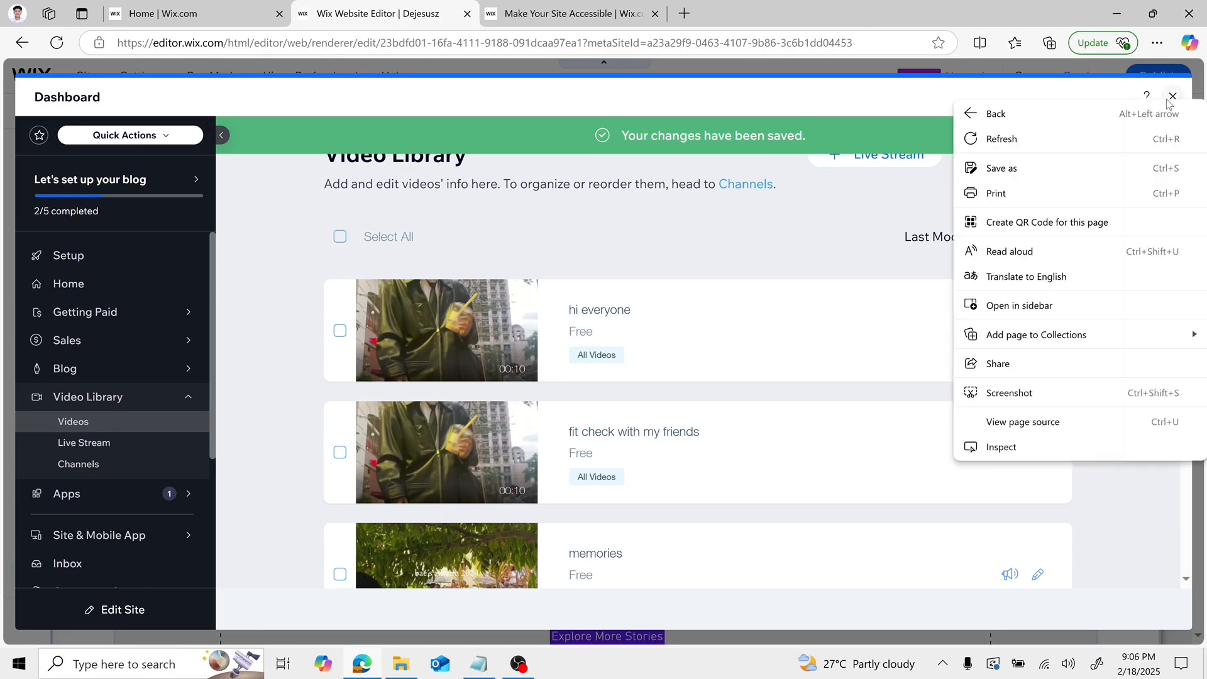
click(999, 123)
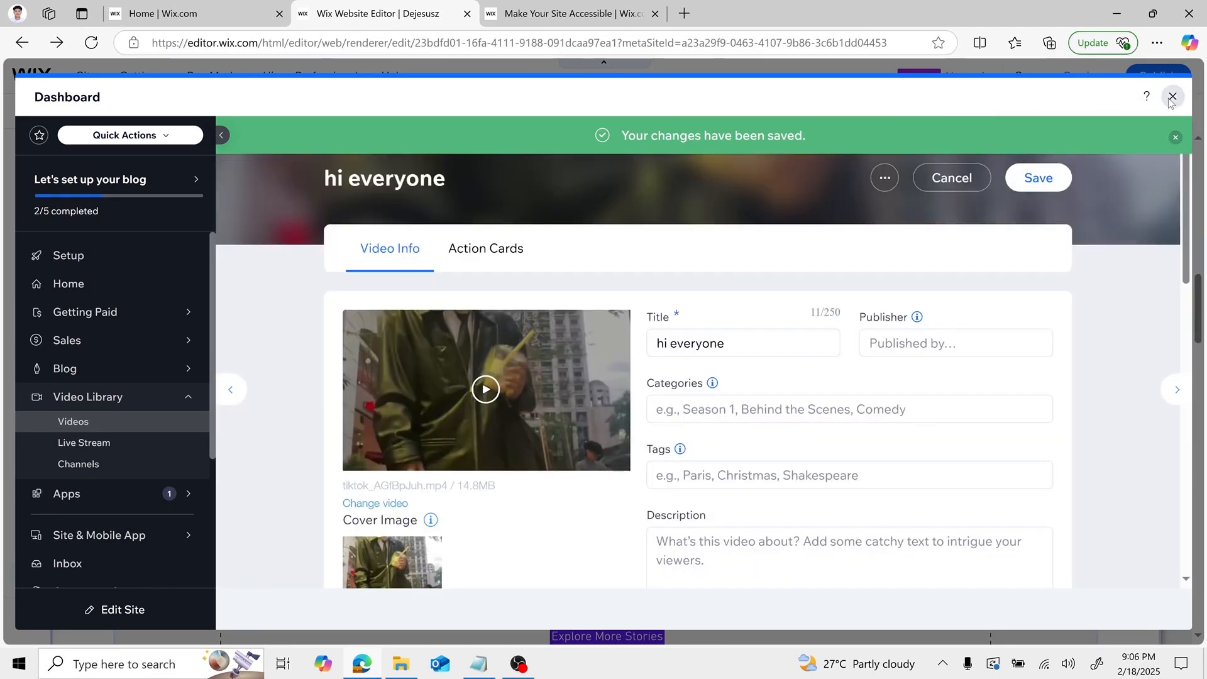
click(1172, 97)
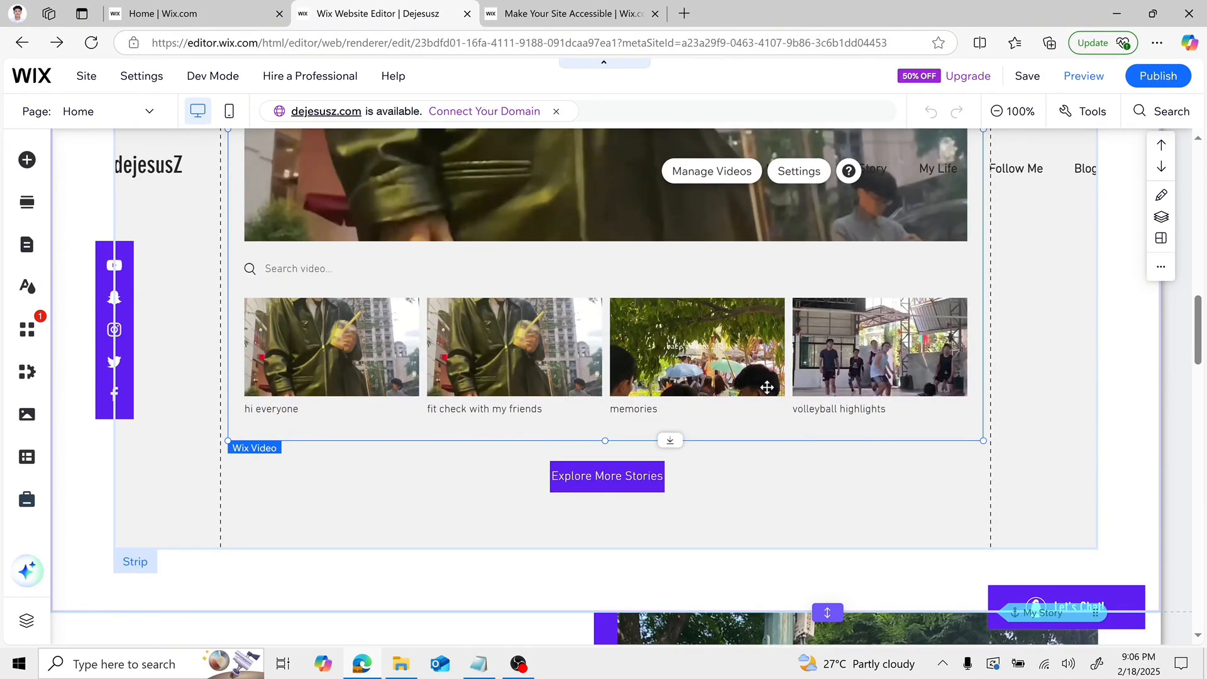
Replace the introduction paragraph under the GET TO KNOW ME heading with "happy birthday what ups!"
scroll(769, 390, down, 3)
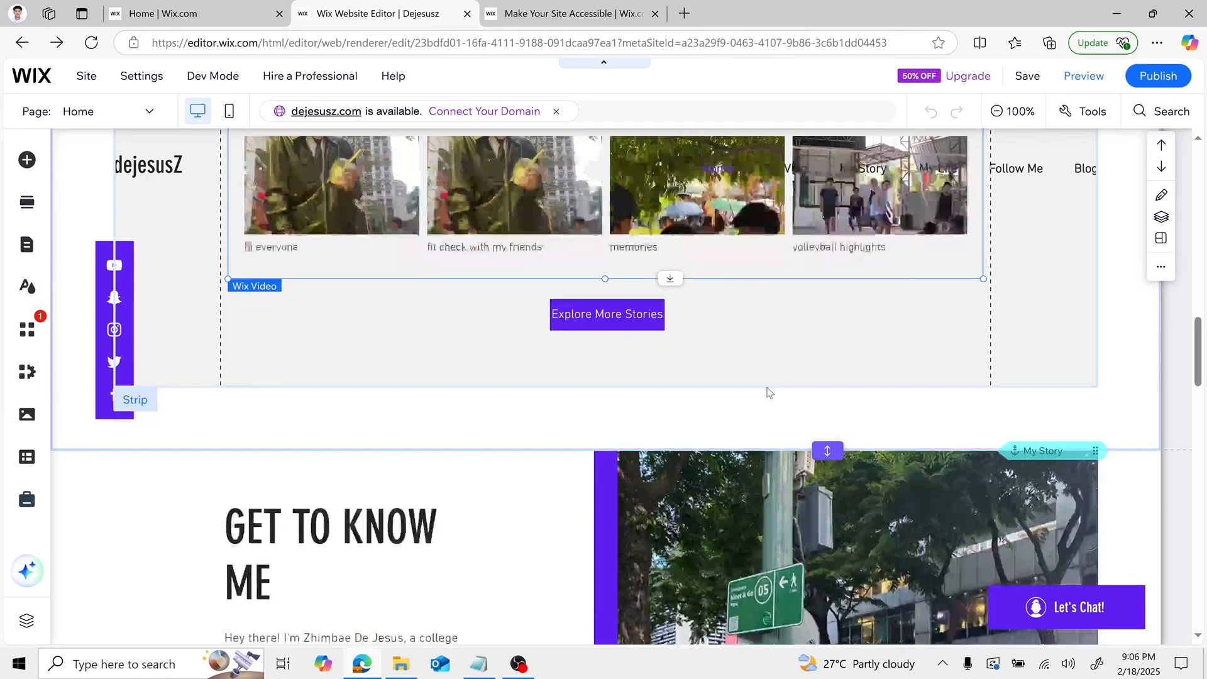
scroll(768, 392, down, 2)
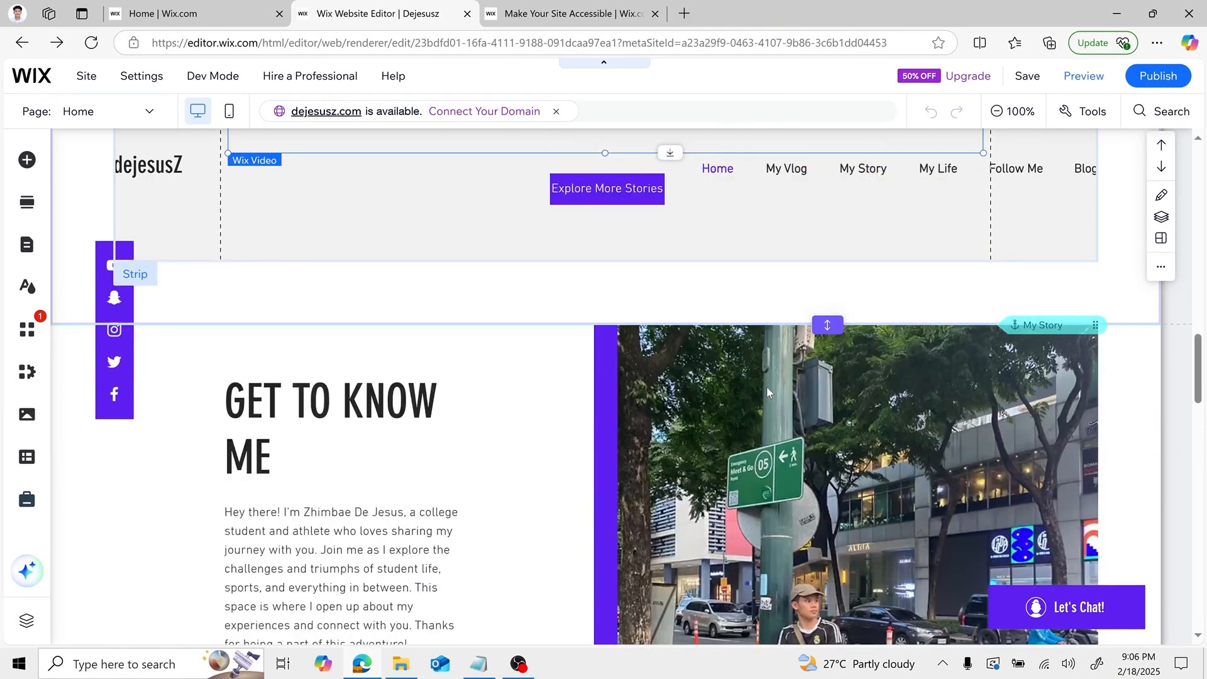
scroll(769, 392, down, 2)
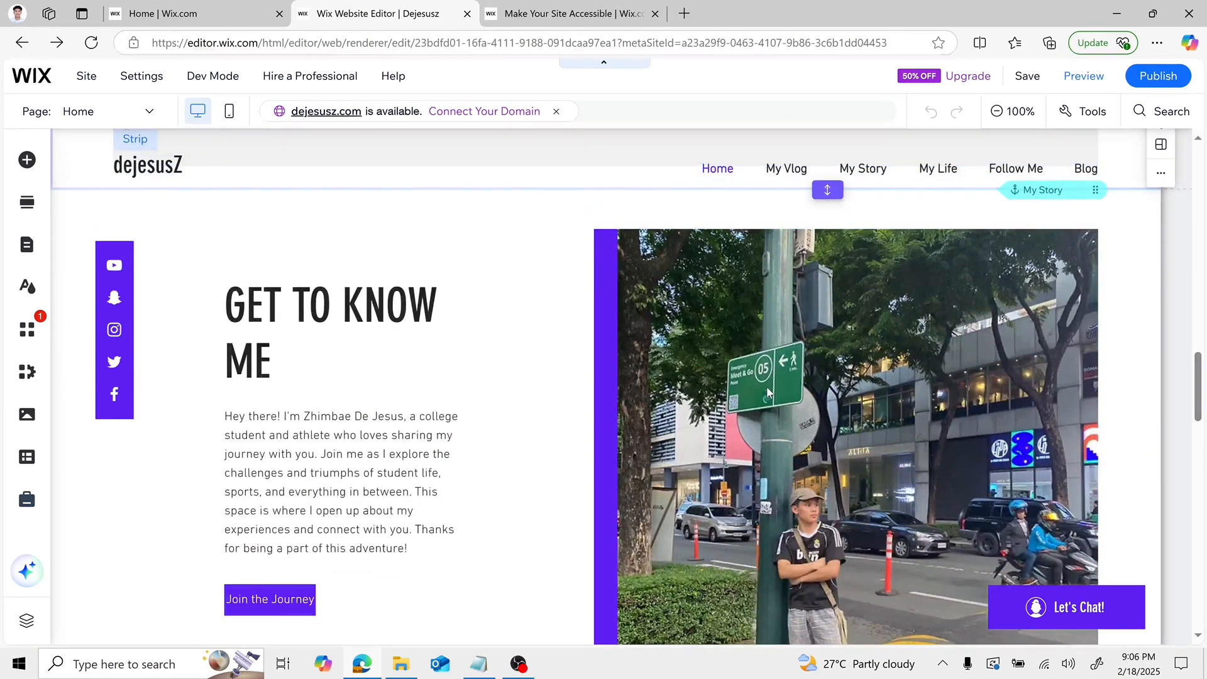
scroll(768, 393, down, 1)
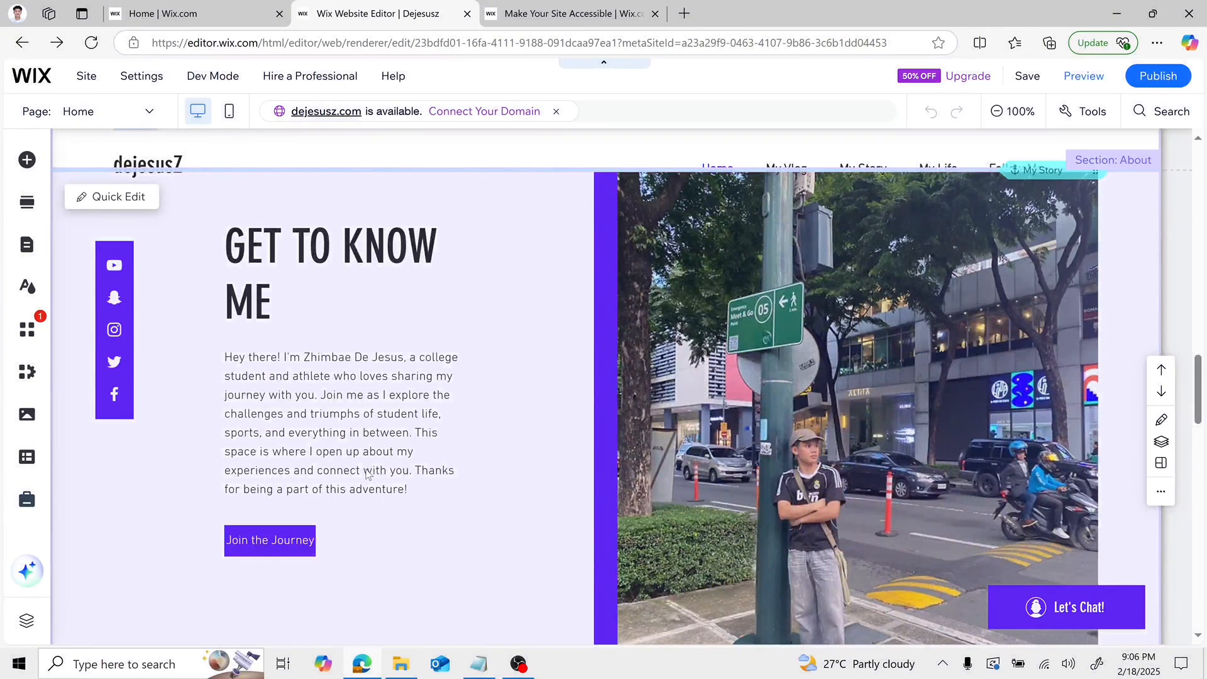
click(366, 471)
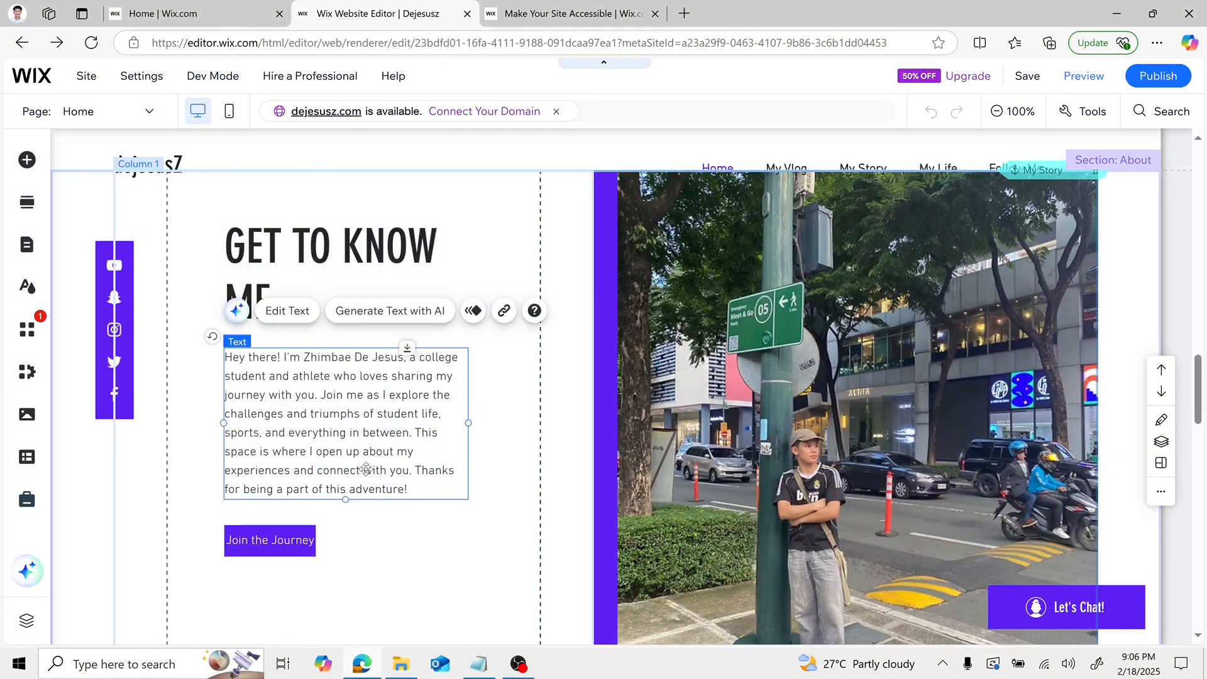
double_click(367, 470)
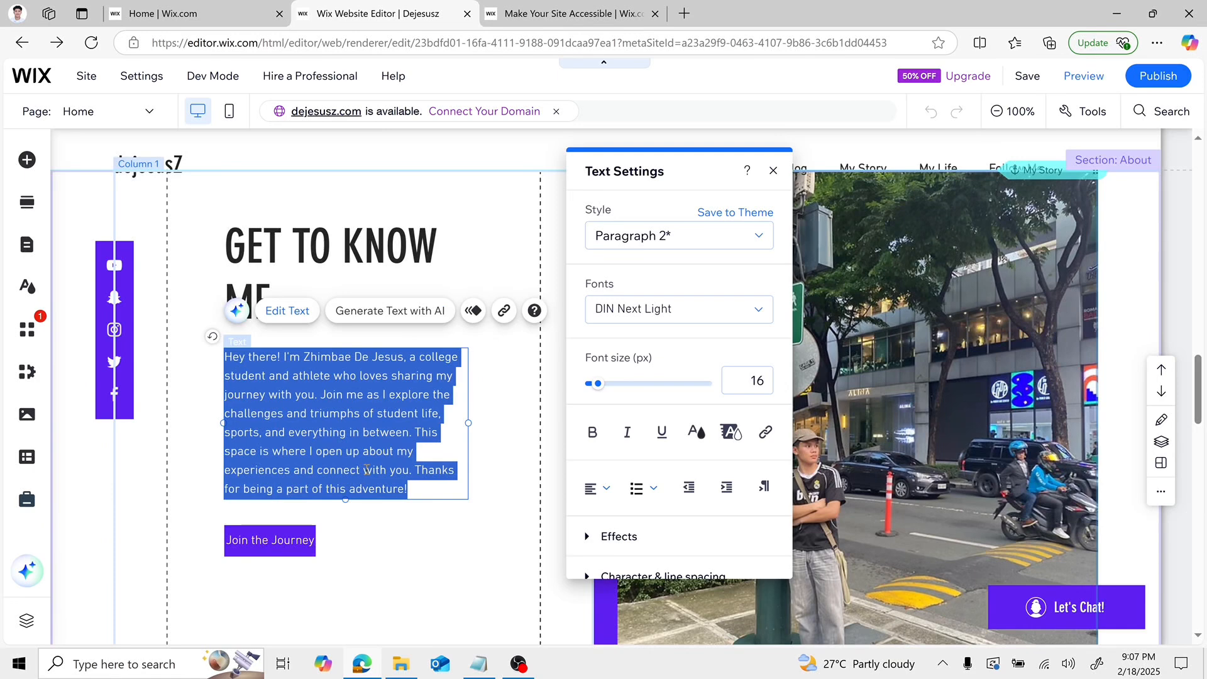
click(415, 487)
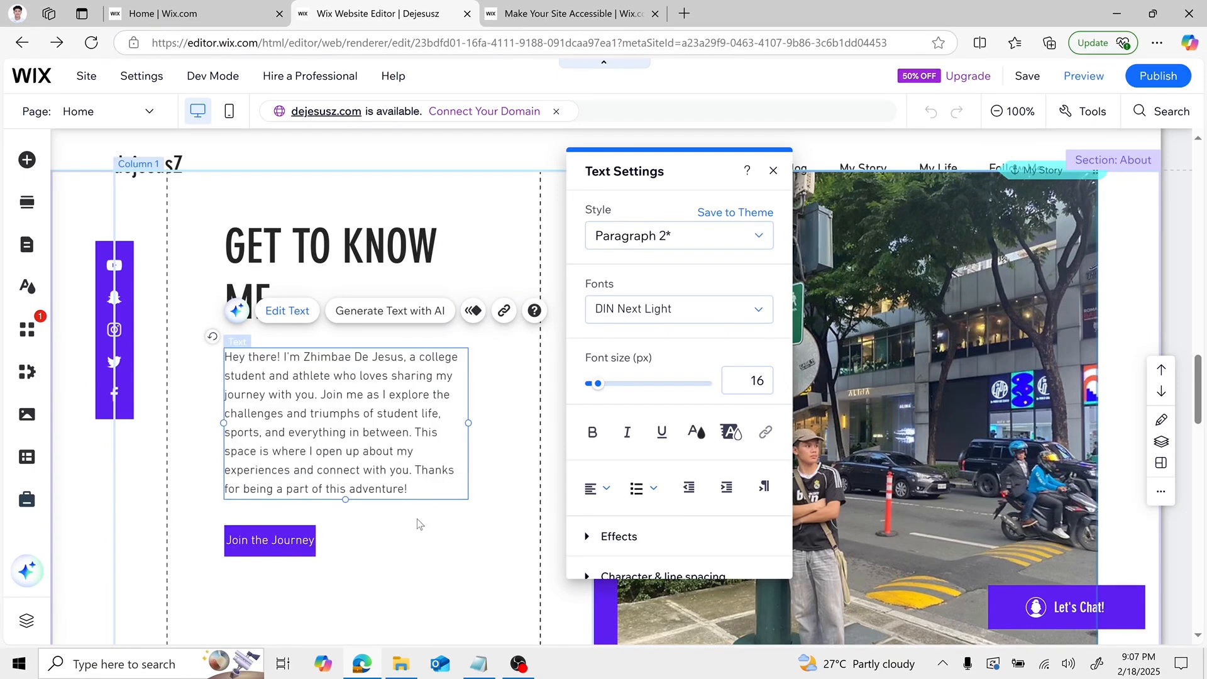
key(BackSpace)
key(BackSpace)
key(BackSpace)
key(BackSpace)
key(BackSpace)
key(BackSpace)
key(BackSpace)
key(BackSpace)
key(BackSpace)
key(BackSpace)
key(BackSpace)
key(BackSpace)
key(BackSpace)
key(BackSpace)
key(BackSpace)
key(BackSpace)
key(BackSpace)
key(BackSpace)
key(BackSpace)
key(BackSpace)
key(BackSpace)
key(BackSpace)
key(BackSpace)
key(BackSpace)
key(BackSpace)
key(BackSpace)
key(BackSpace)
key(BackSpace)
key(BackSpace)
key(BackSpace)
key(BackSpace)
key(BackSpace)
key(BackSpace)
key(BackSpace)
key(BackSpace)
key(BackSpace)
key(BackSpace)
key(BackSpace)
key(BackSpace)
key(BackSpace)
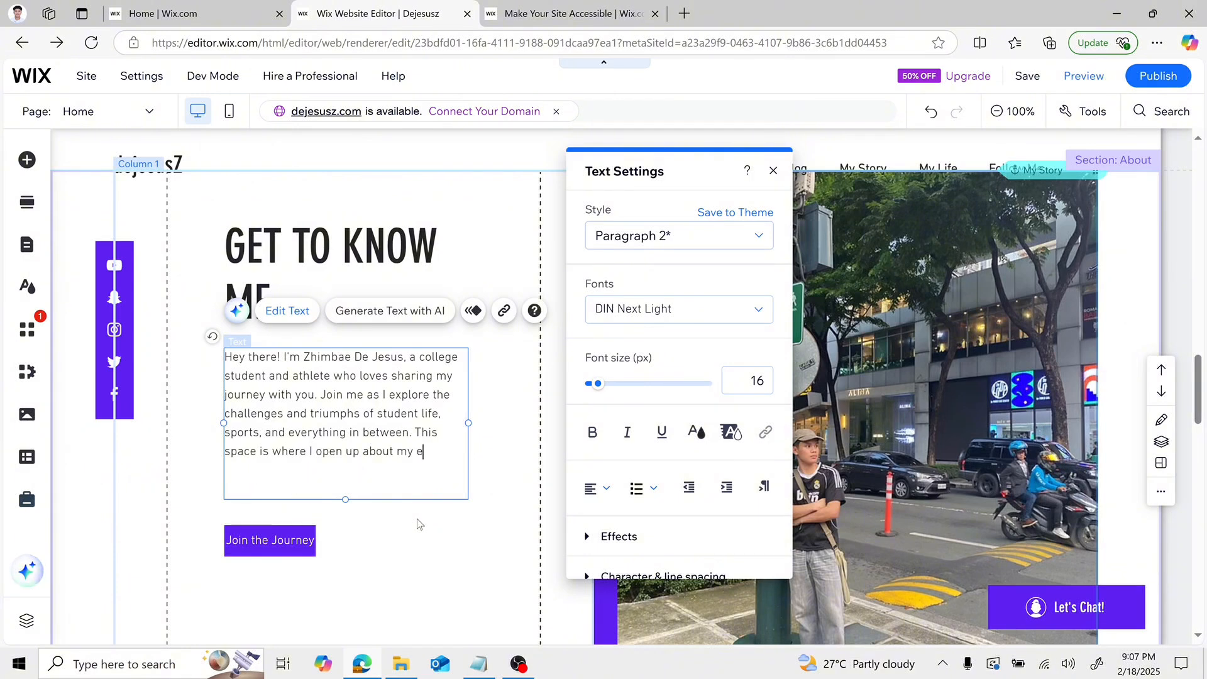
key(BackSpace)
key(BackSpace)
key(BackSpace)
key(BackSpace)
key(BackSpace)
key(BackSpace)
key(BackSpace)
key(BackSpace)
key(BackSpace)
key(BackSpace)
key(BackSpace)
key(BackSpace)
key(BackSpace)
key(BackSpace)
key(BackSpace)
key(BackSpace)
key(BackSpace)
key(BackSpace)
key(BackSpace)
key(BackSpace)
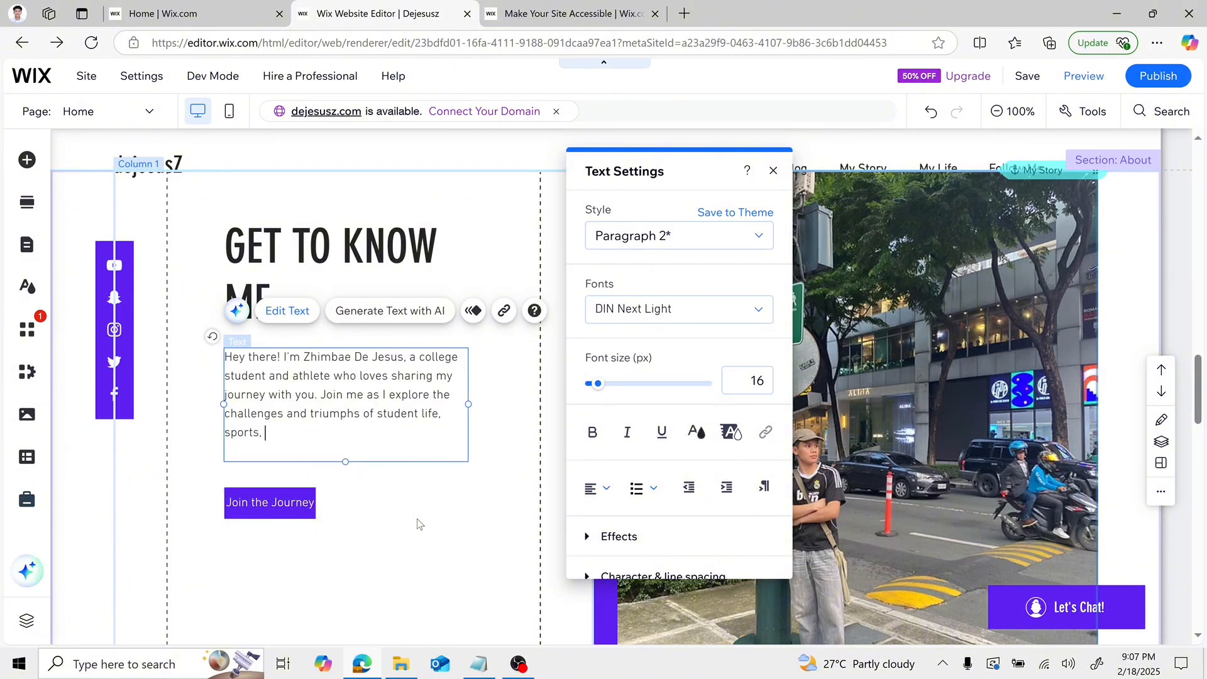
key(BackSpace)
key(BackSpace)
key(BackSpace)
key(BackSpace)
key(BackSpace)
key(BackSpace)
key(BackSpace)
key(BackSpace)
key(BackSpace)
key(BackSpace)
key(BackSpace)
key(BackSpace)
key(BackSpace)
key(BackSpace)
key(BackSpace)
key(BackSpace)
key(BackSpace)
key(BackSpace)
key(BackSpace)
key(BackSpace)
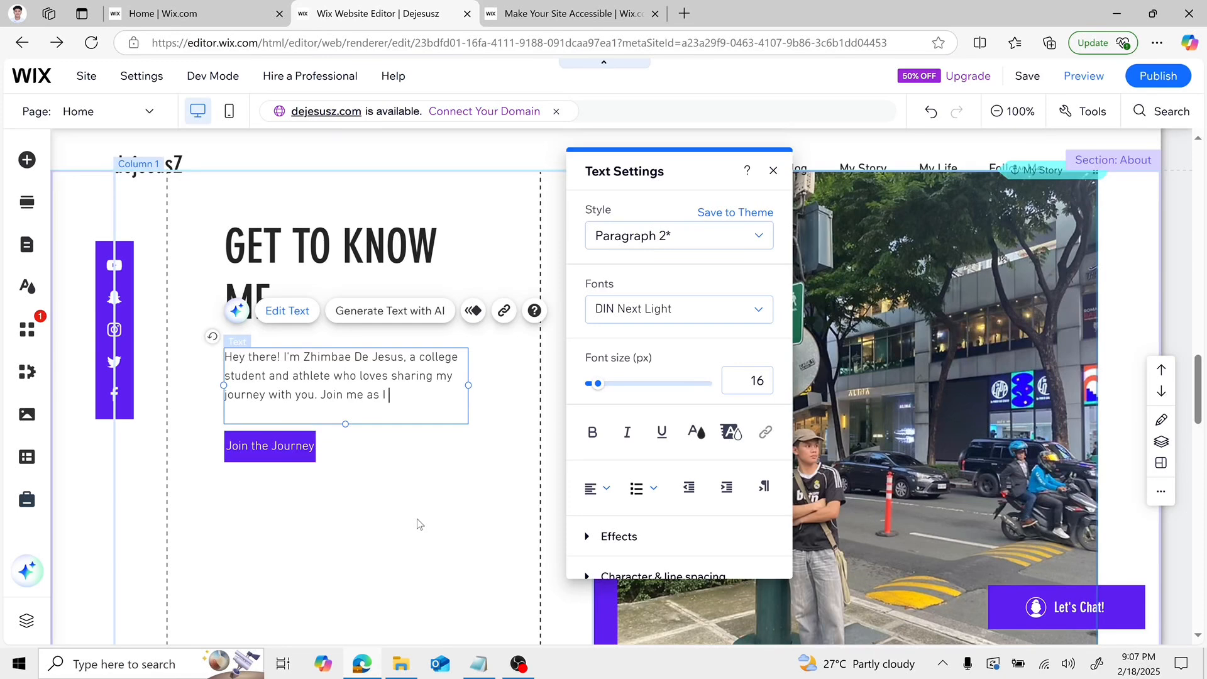
key(BackSpace)
key(BackSpace)
key(BackSpace)
key(BackSpace)
key(BackSpace)
key(BackSpace)
key(BackSpace)
key(BackSpace)
key(BackSpace)
key(BackSpace)
key(BackSpace)
key(BackSpace)
key(BackSpace)
key(BackSpace)
key(BackSpace)
key(BackSpace)
key(BackSpace)
key(BackSpace)
key(BackSpace)
key(BackSpace)
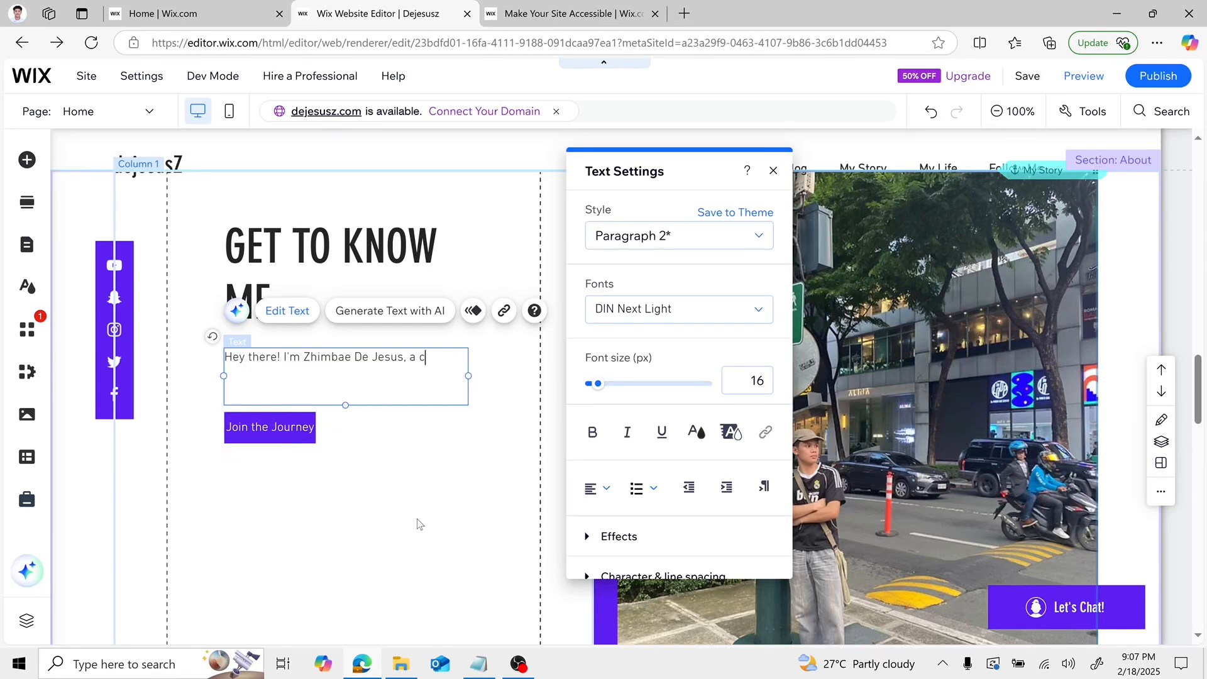
text(happ)
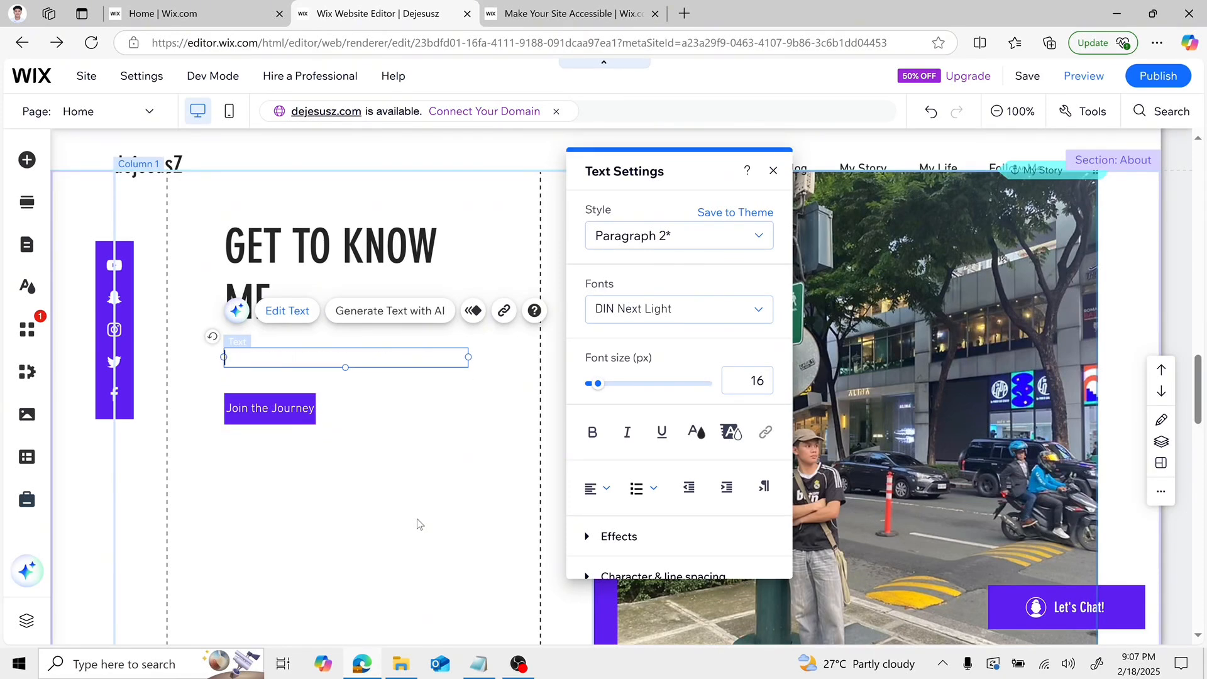
text(y birthday what u)
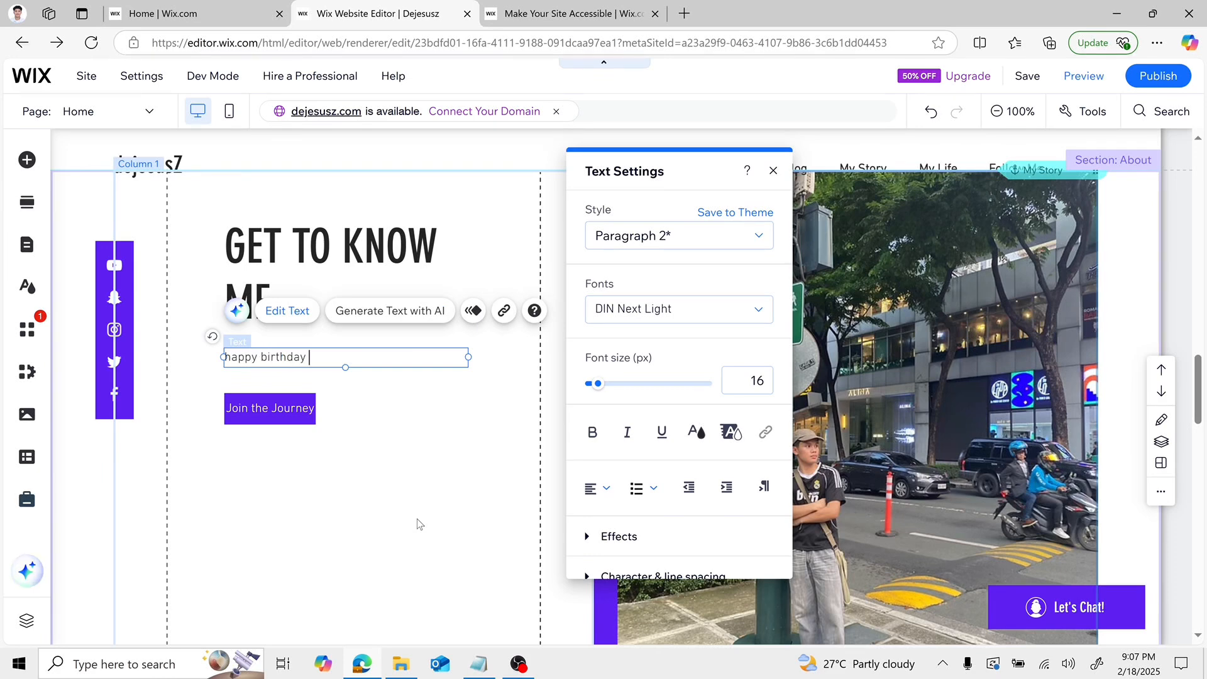
text(!)
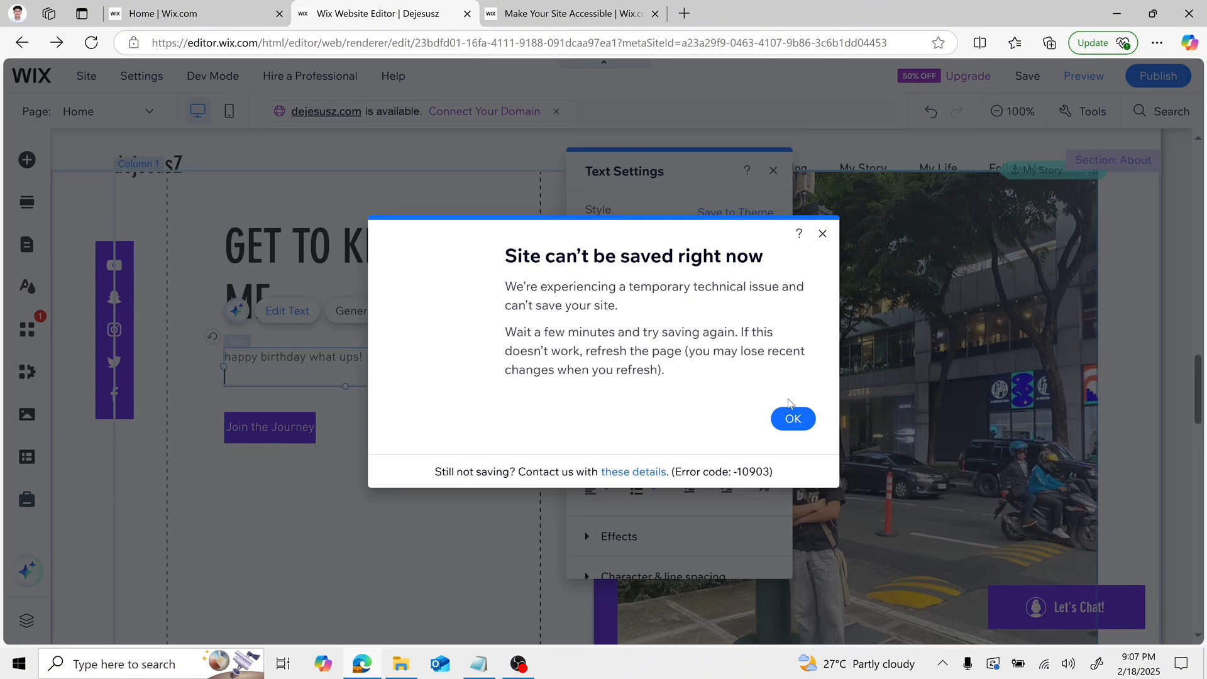
click(788, 417)
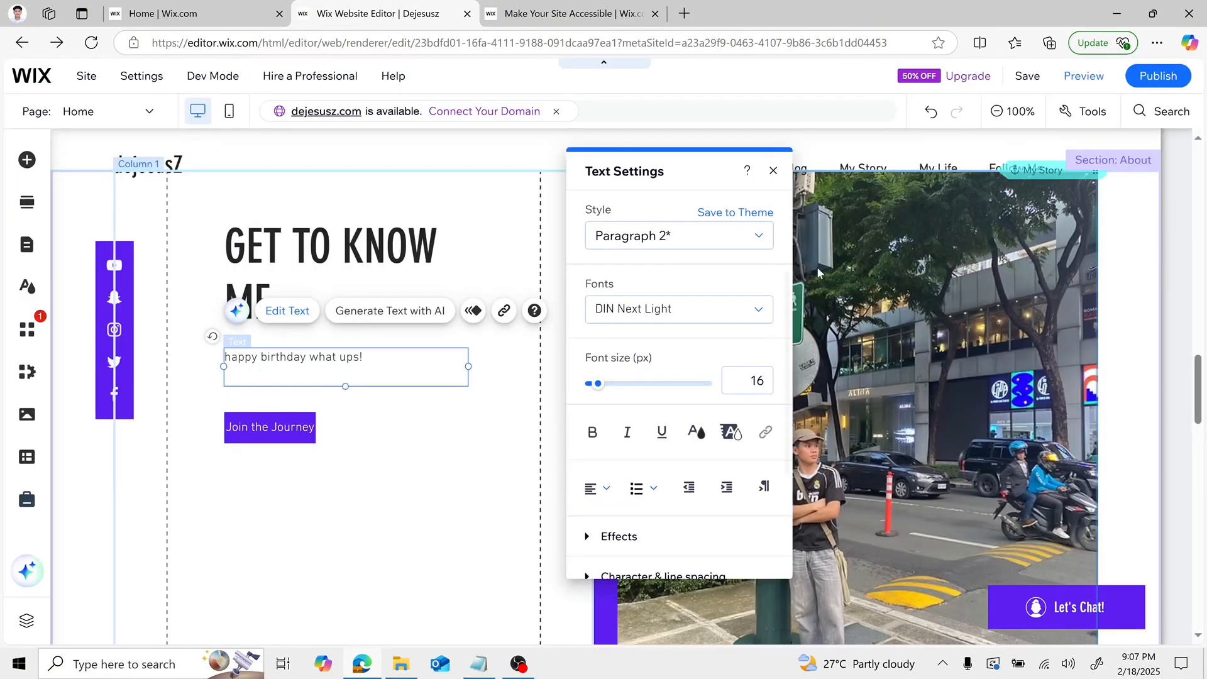
click(407, 447)
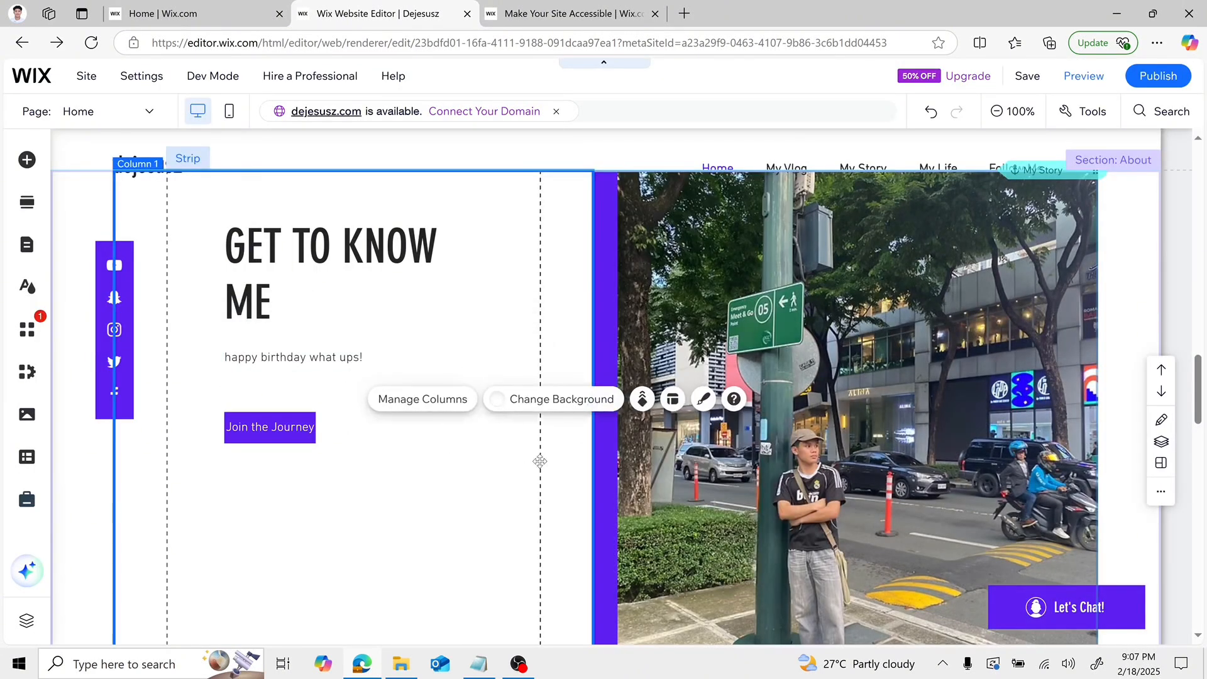
Review the Instagram photo gallery and the STAY CONNECTED footer further down the Home page
scroll(540, 459, down, 1)
scroll(540, 462, down, 5)
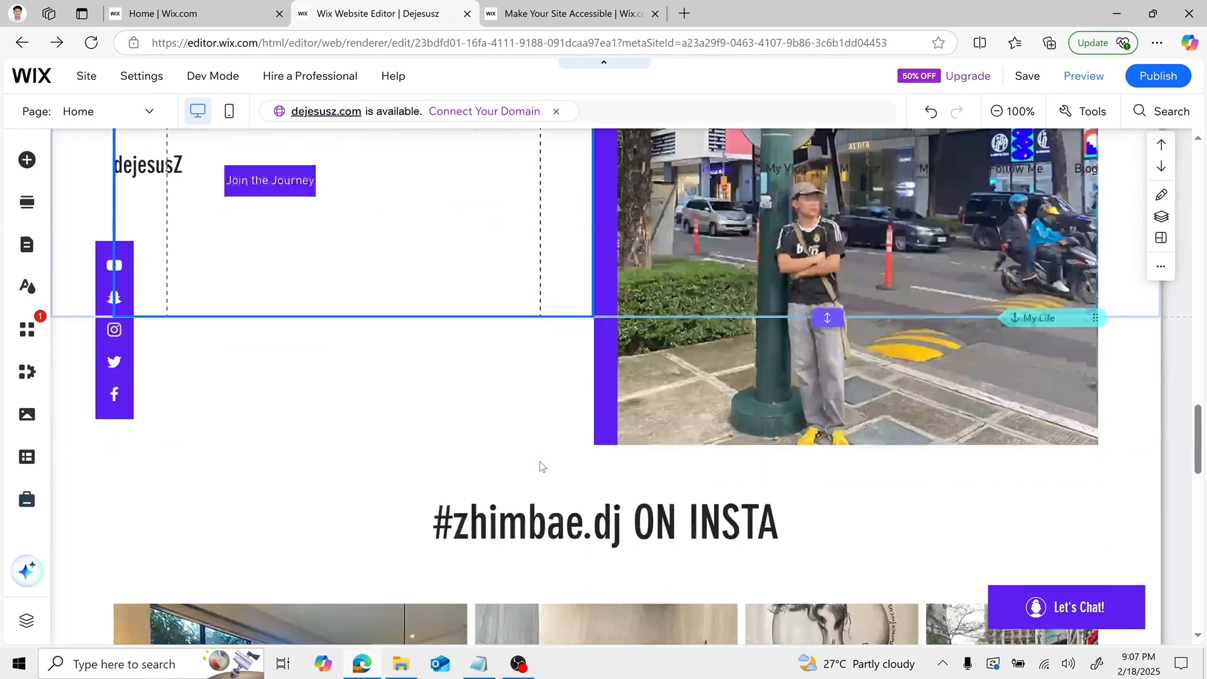
scroll(541, 466, down, 2)
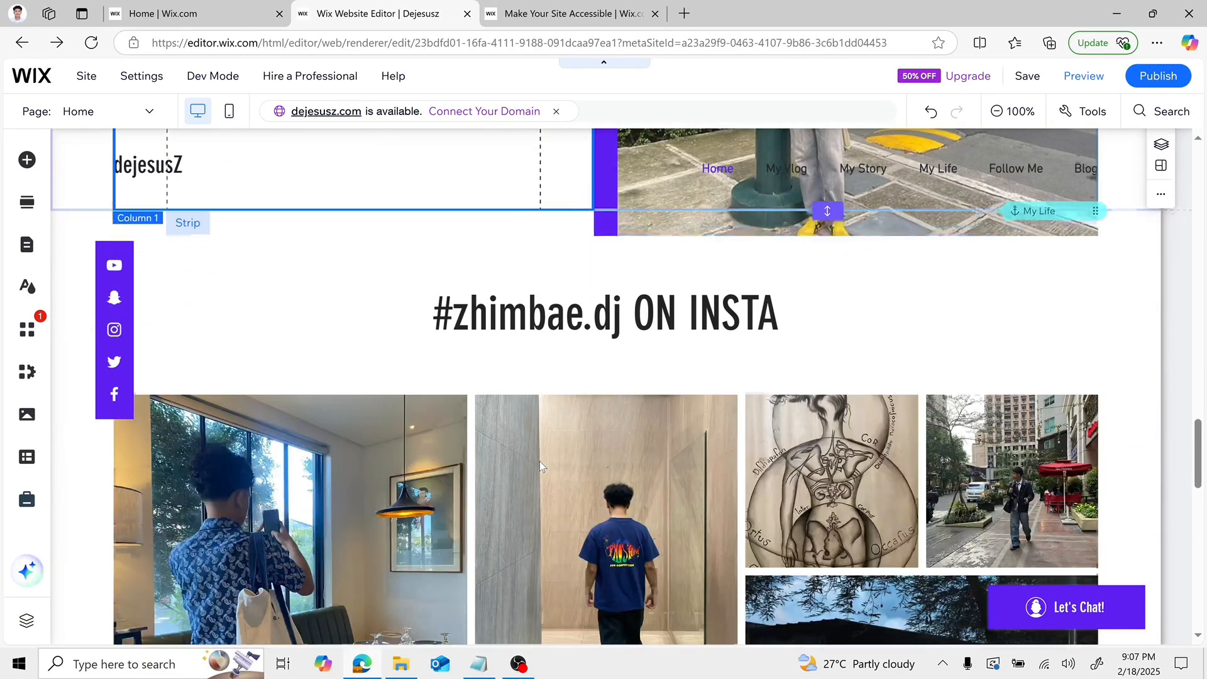
scroll(541, 466, down, 1)
scroll(539, 466, down, 1)
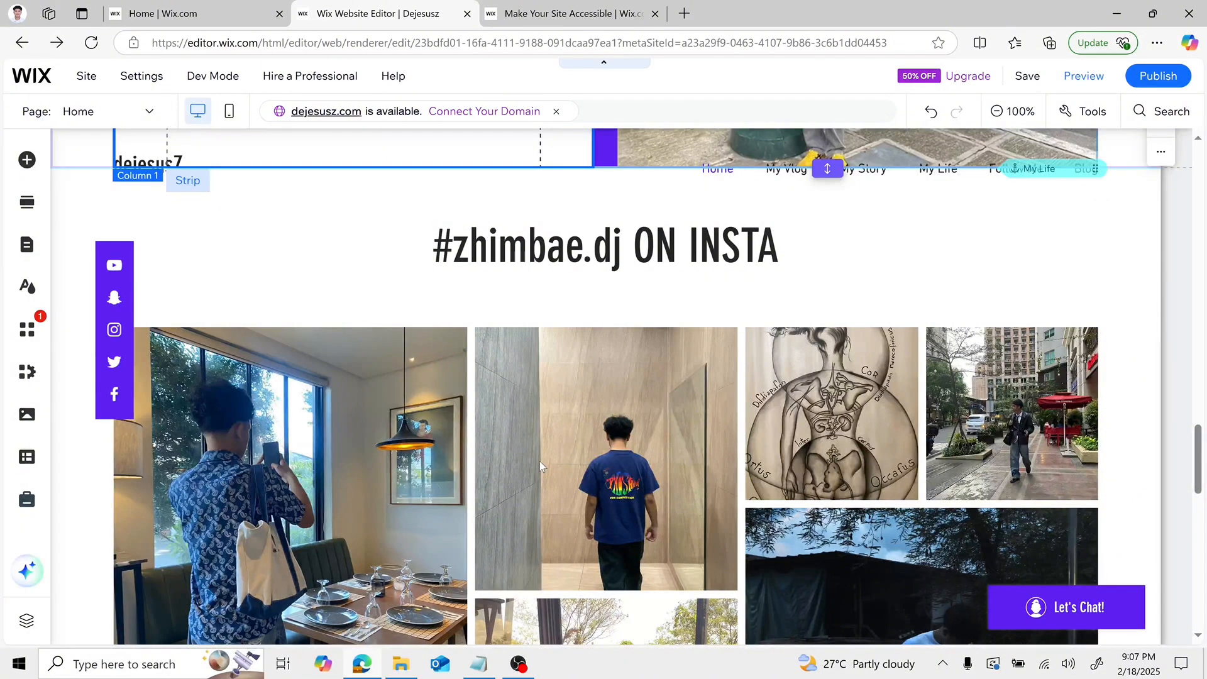
scroll(539, 462, down, 2)
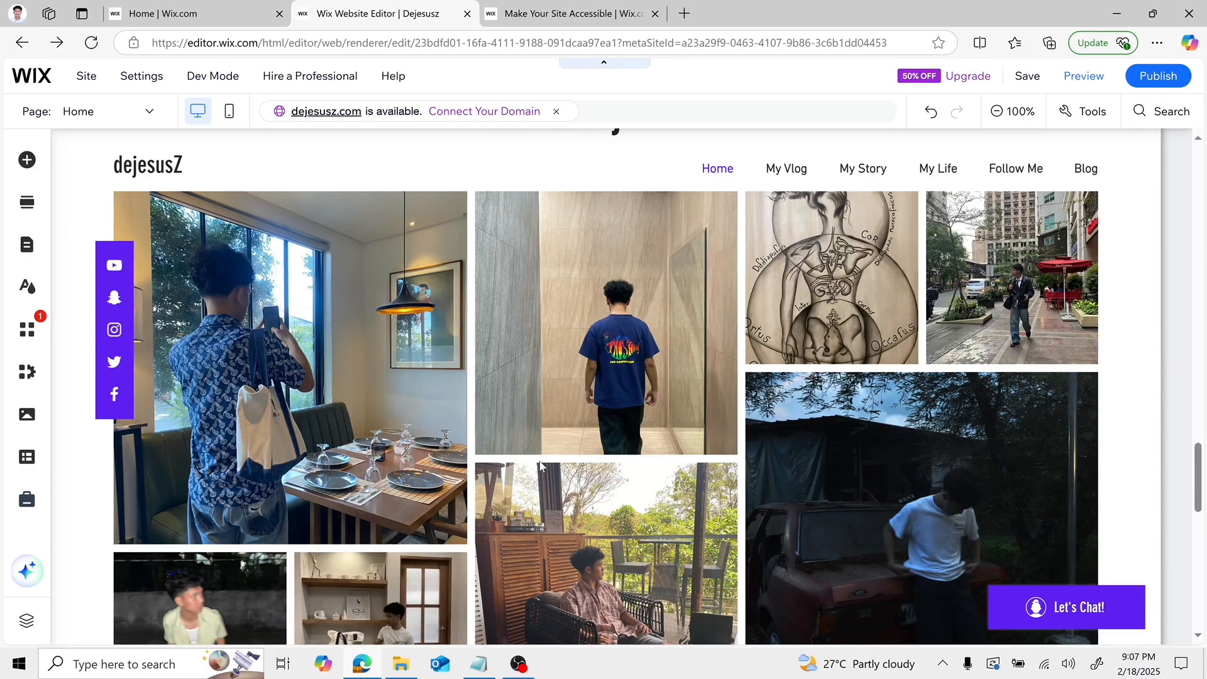
scroll(539, 467, down, 1)
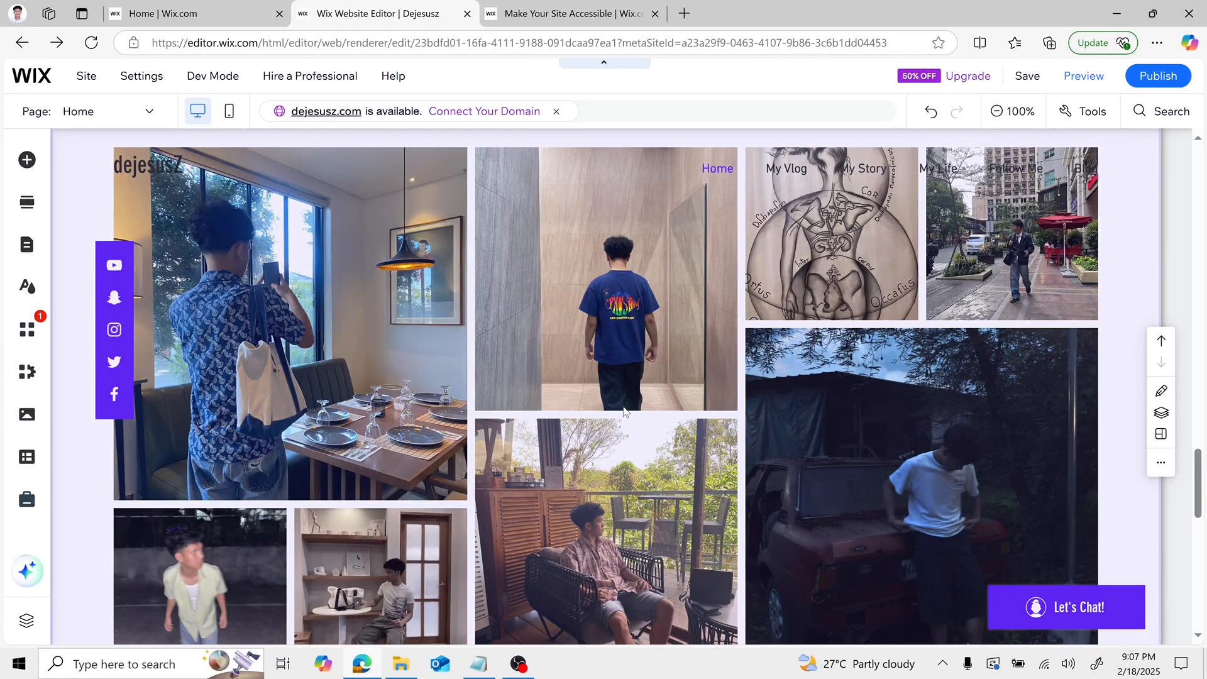
scroll(625, 411, down, 2)
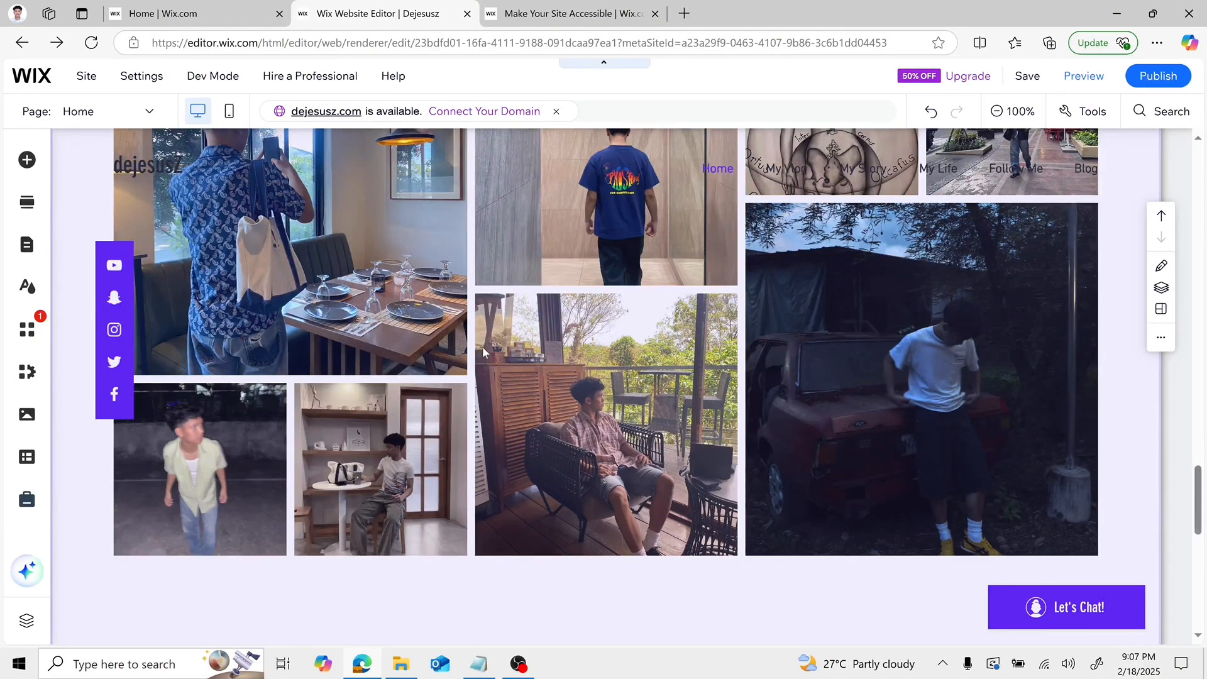
scroll(483, 352, down, 5)
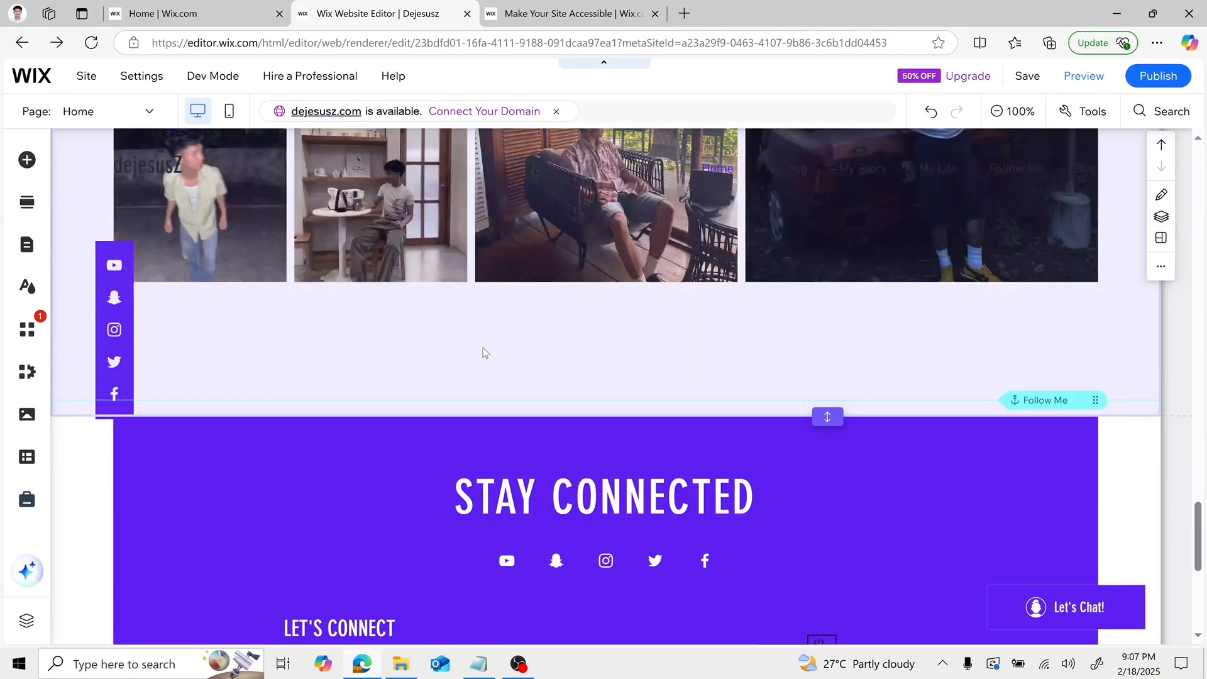
scroll(485, 352, down, 3)
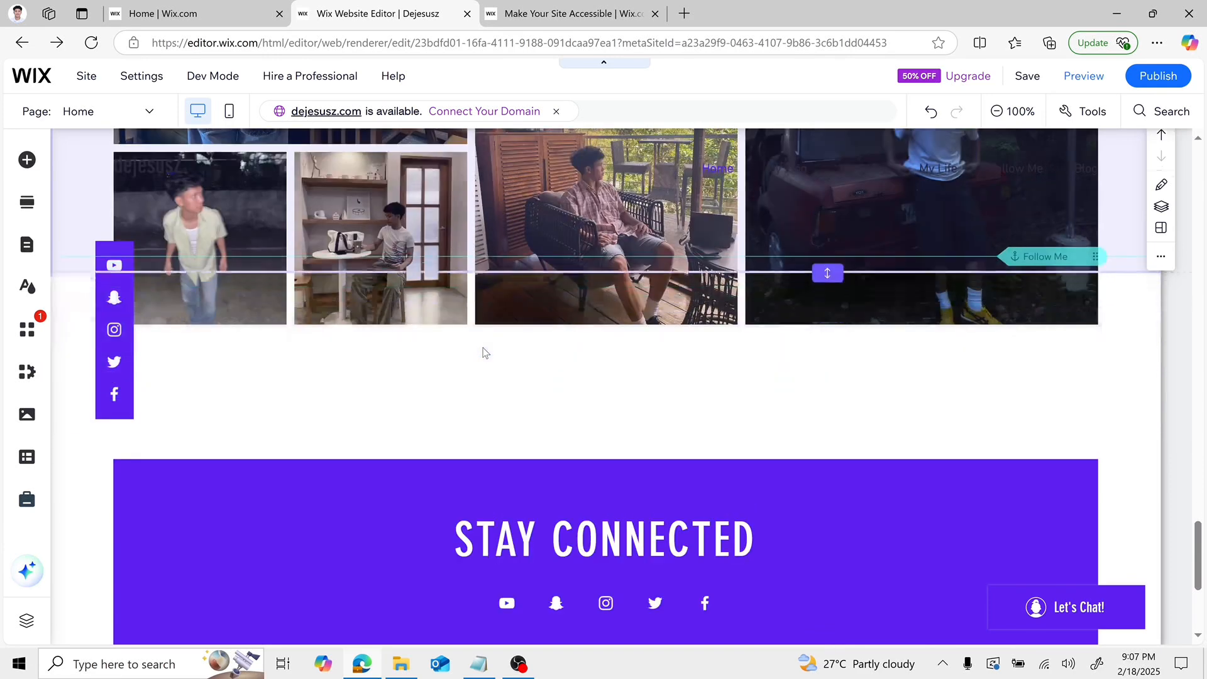
scroll(484, 353, down, 2)
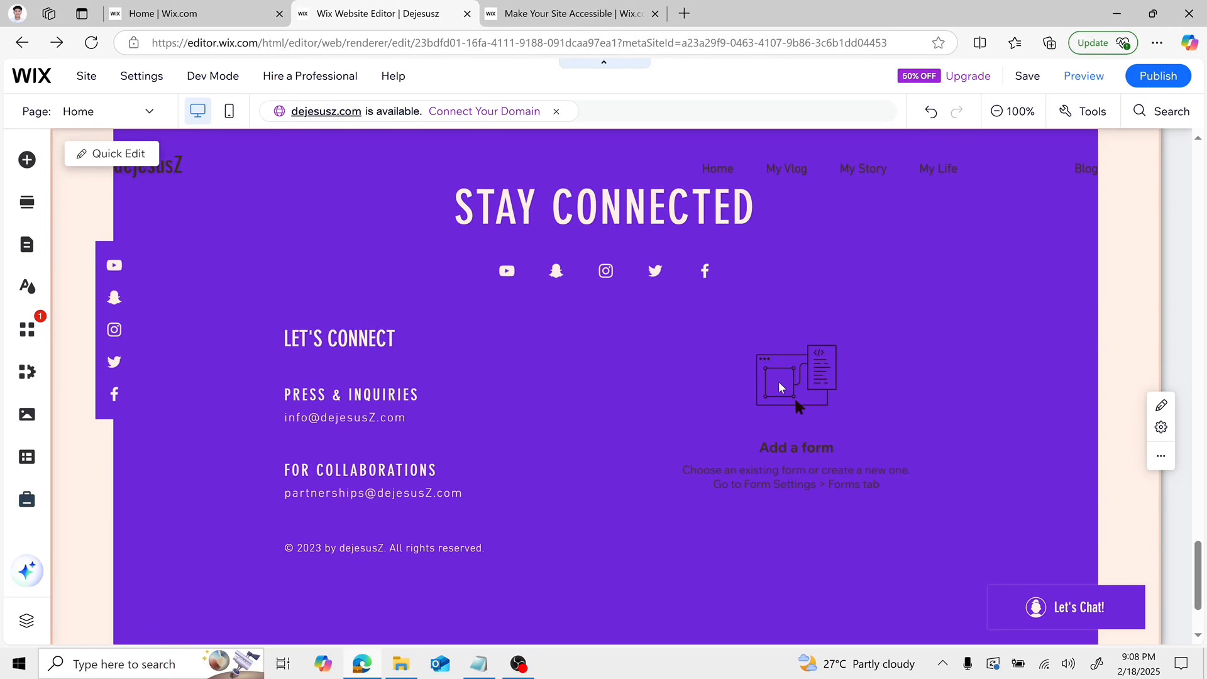
scroll(780, 387, up, 3)
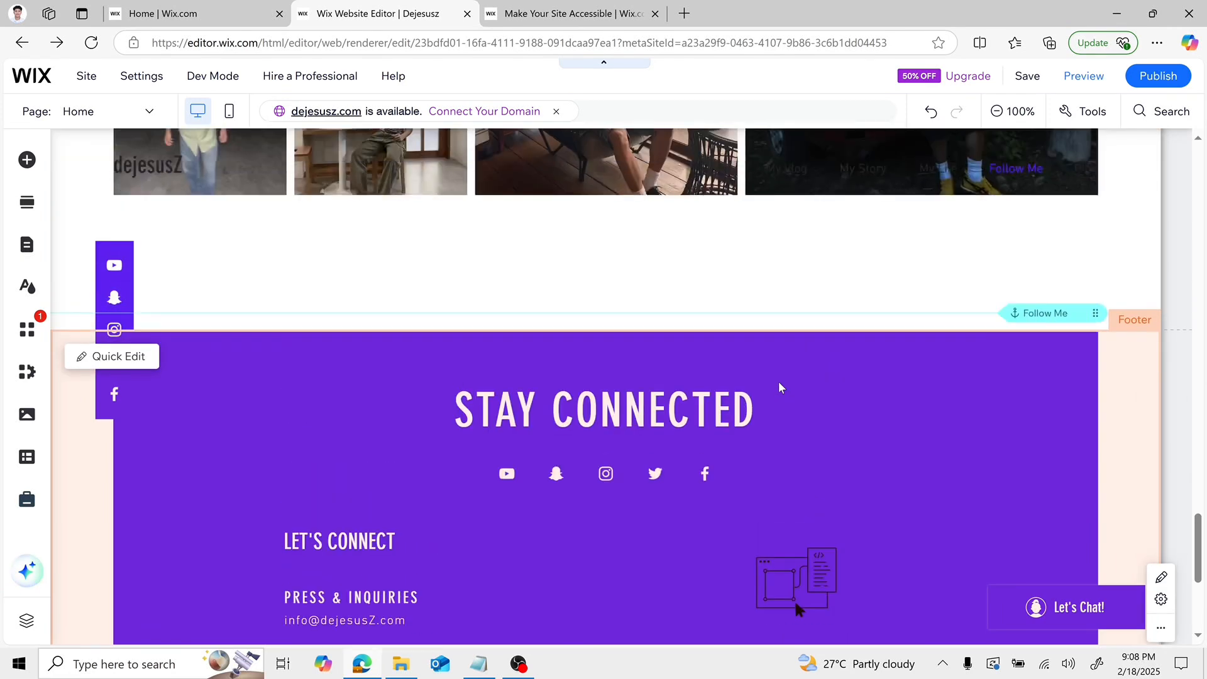
scroll(779, 381, up, 5)
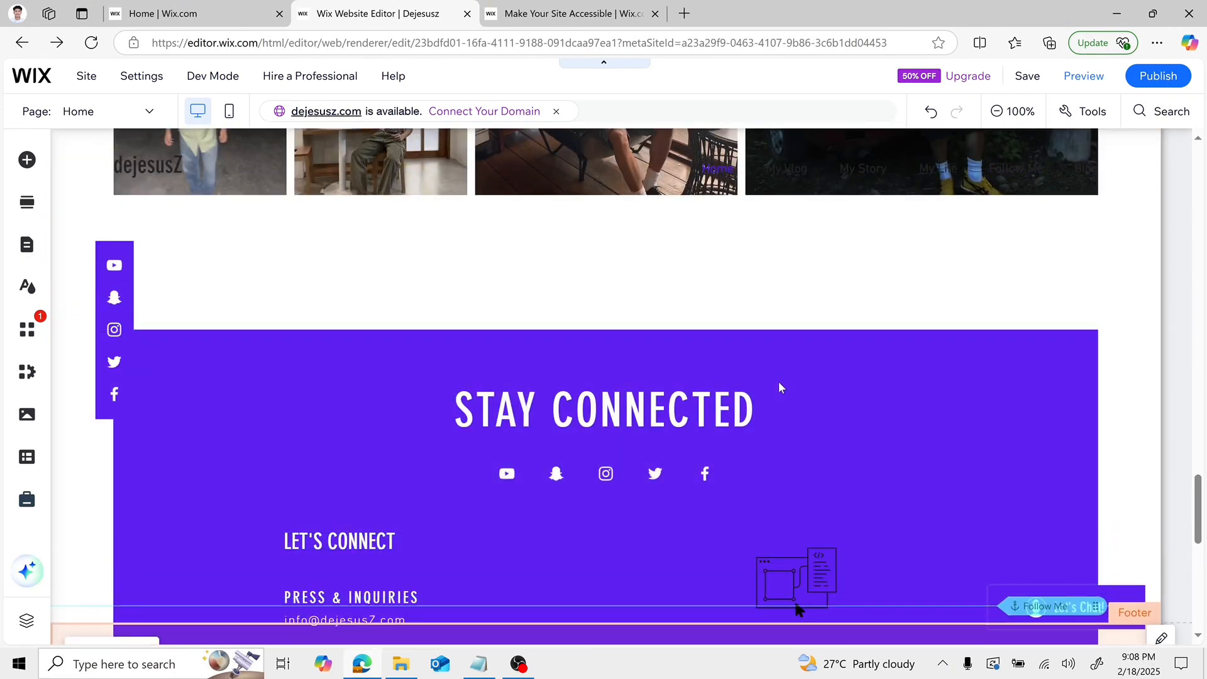
scroll(779, 381, up, 8)
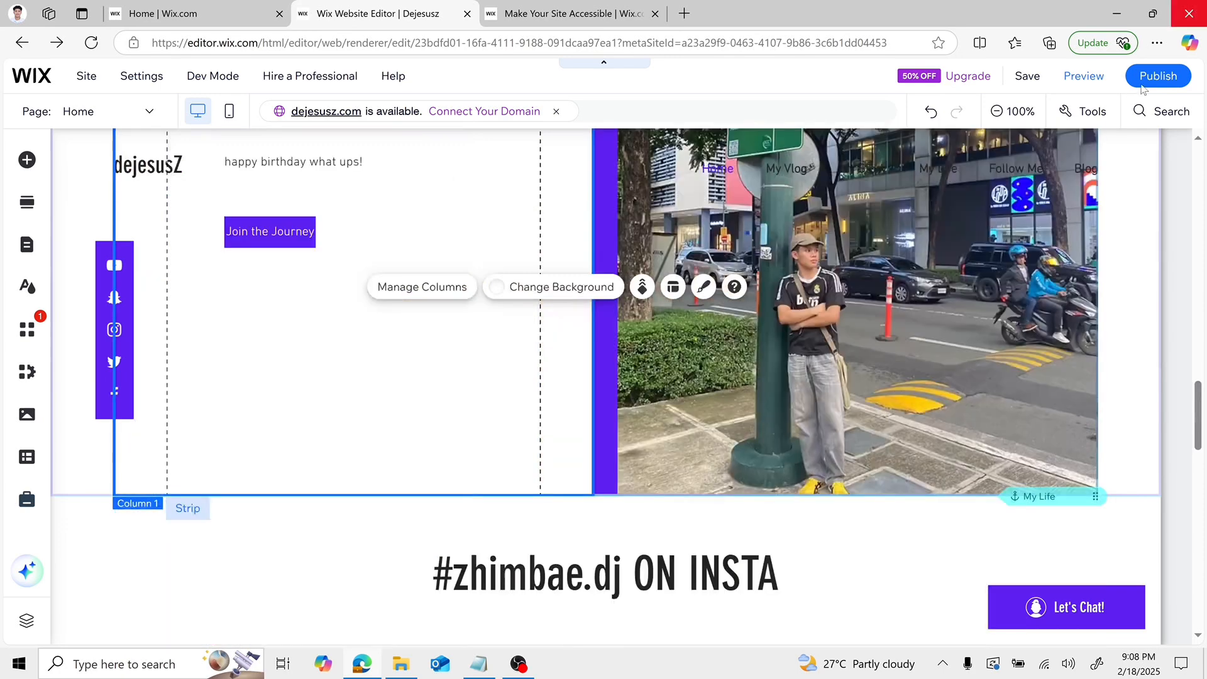
Publish the site's latest changes and open the live site for viewing
click(1151, 76)
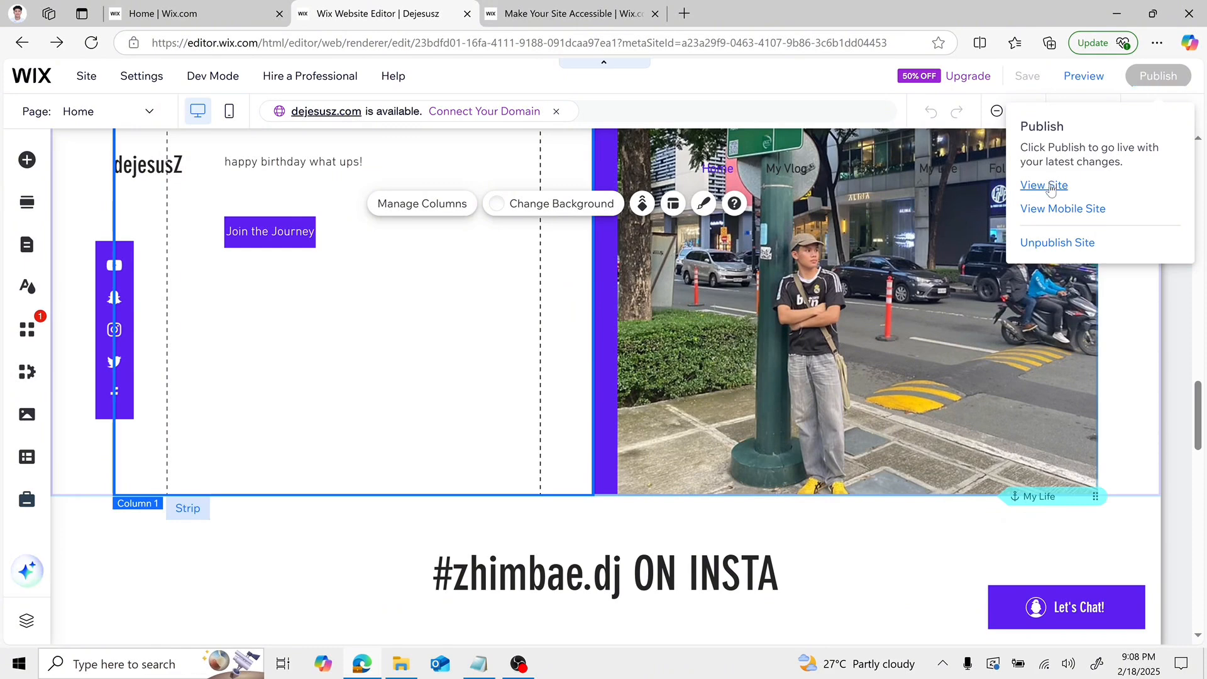
click(1050, 185)
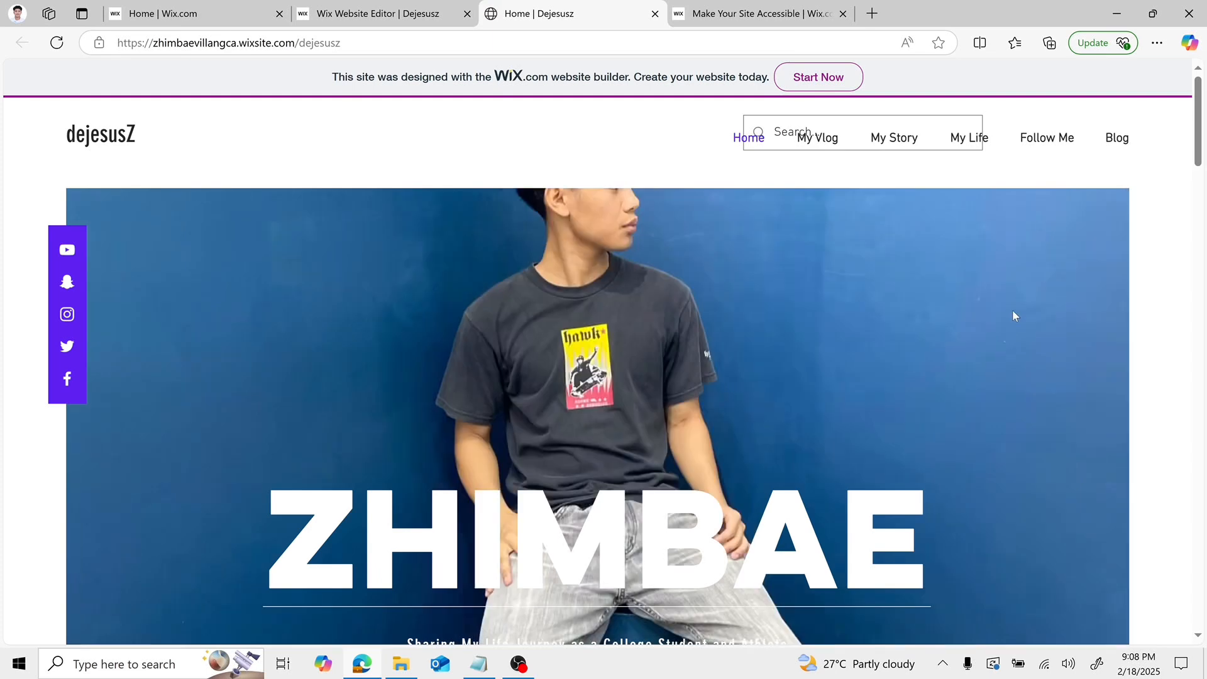
Examine the live Home page from the hero image through the videos, About section and photo gallery to the footer
scroll(1013, 312, down, 5)
scroll(1014, 316, down, 6)
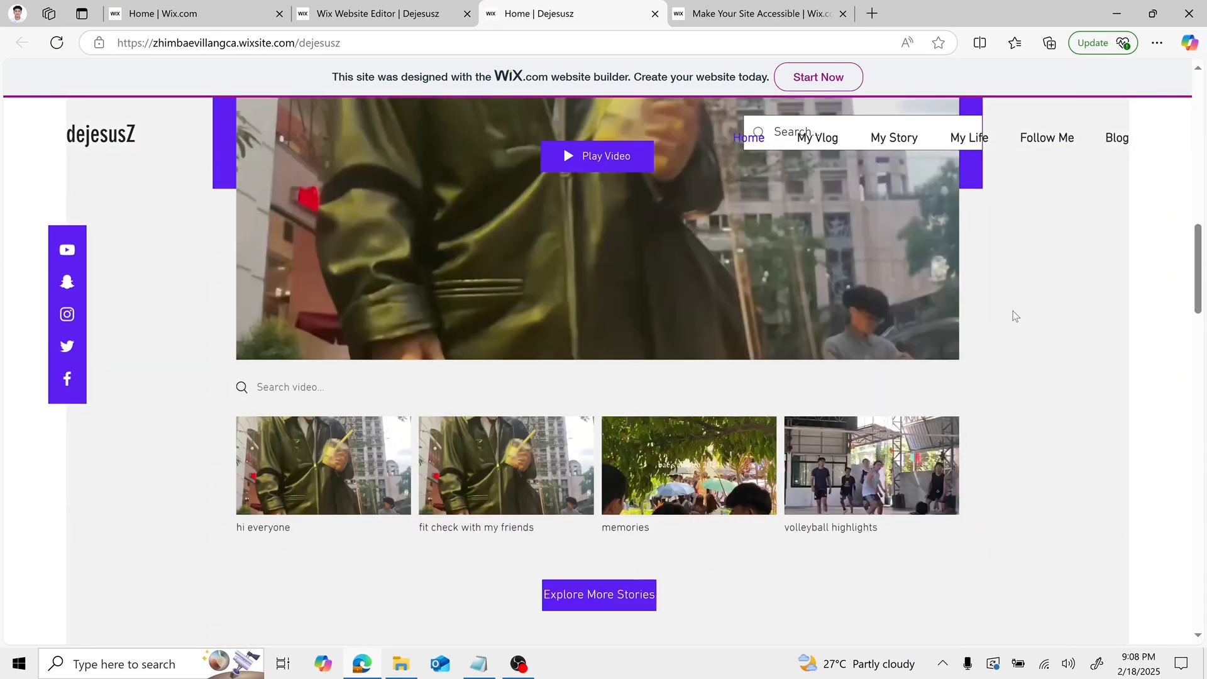
scroll(1013, 316, down, 9)
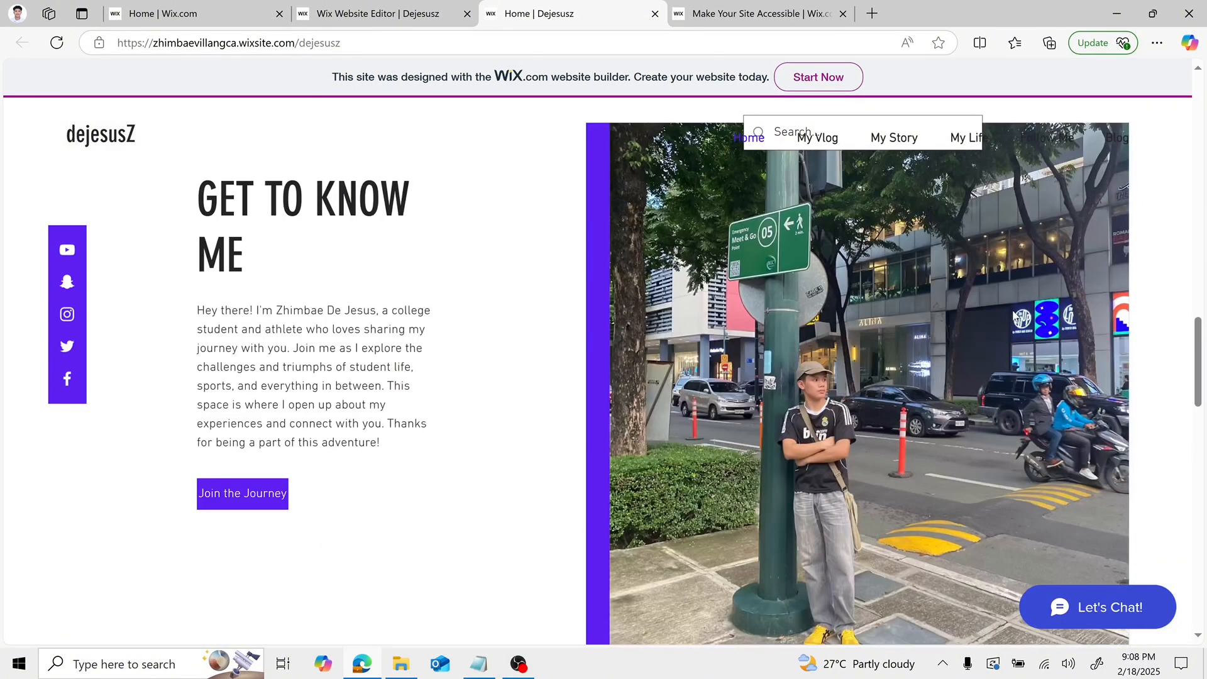
scroll(1014, 314, down, 7)
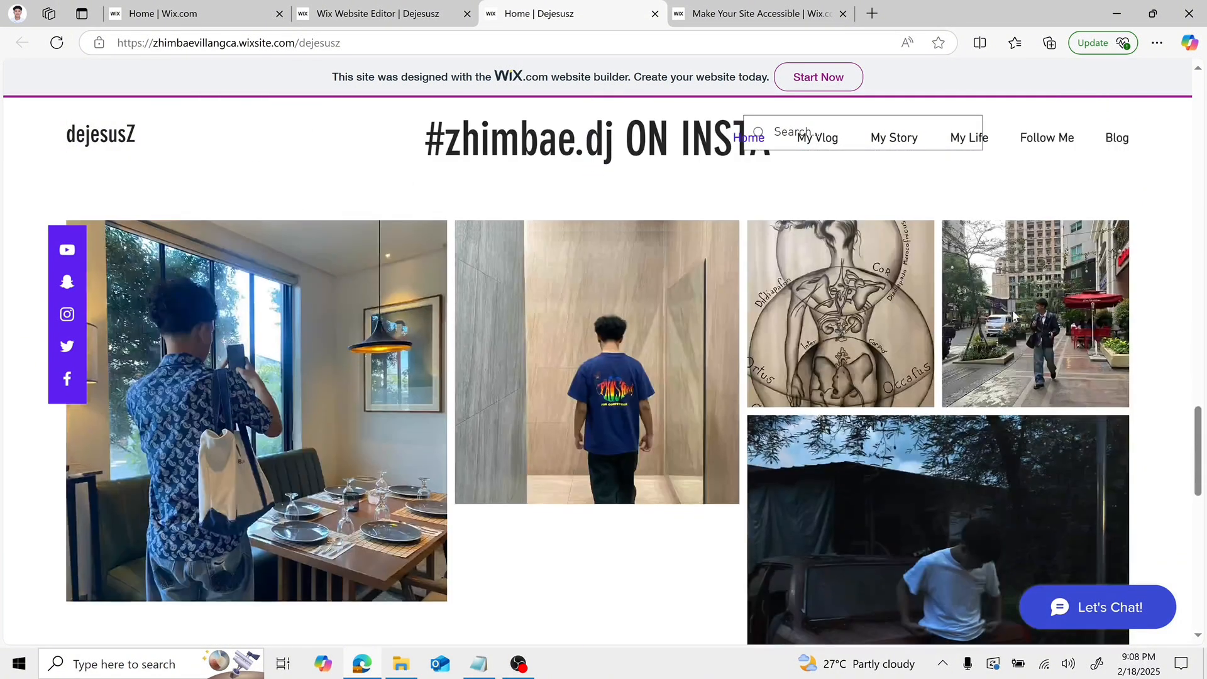
scroll(1014, 314, down, 3)
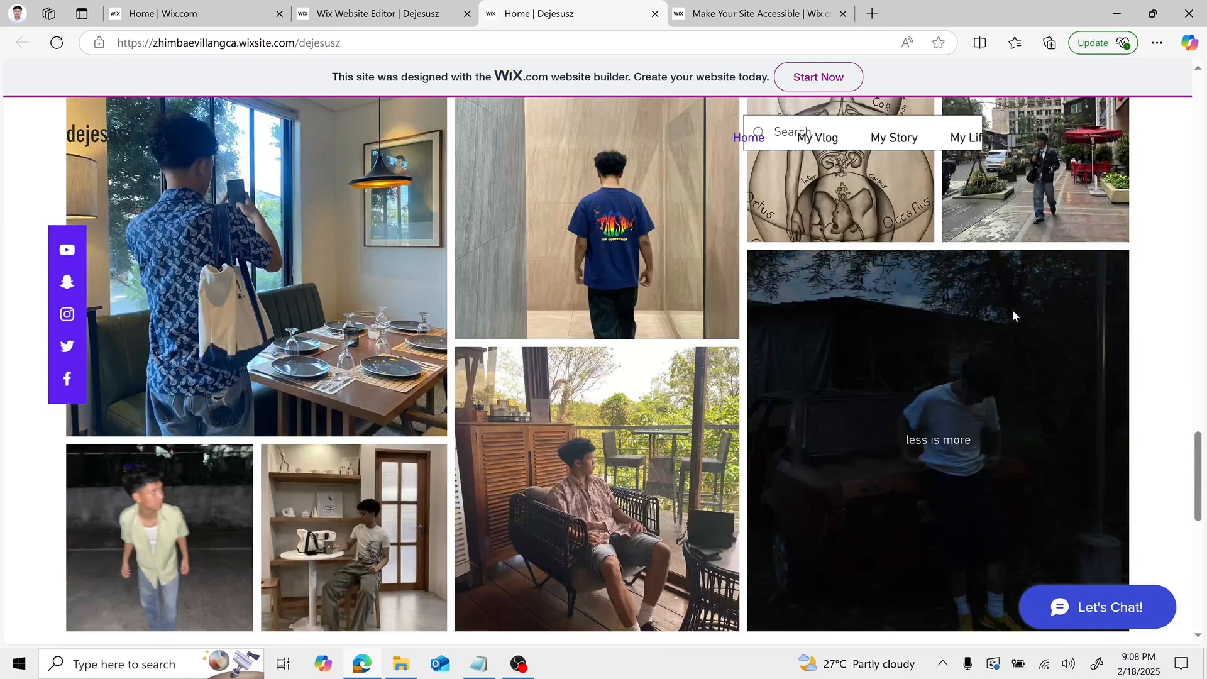
scroll(1014, 315, down, 10)
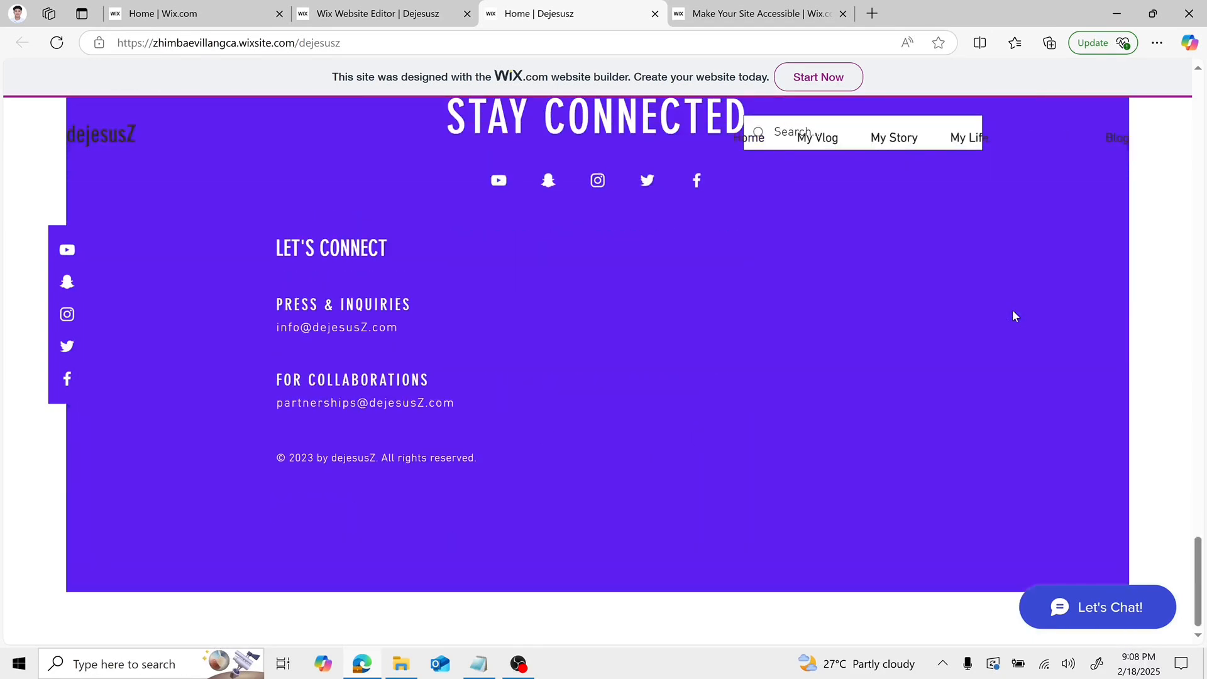
scroll(1013, 312, up, 20)
scroll(1014, 316, up, 10)
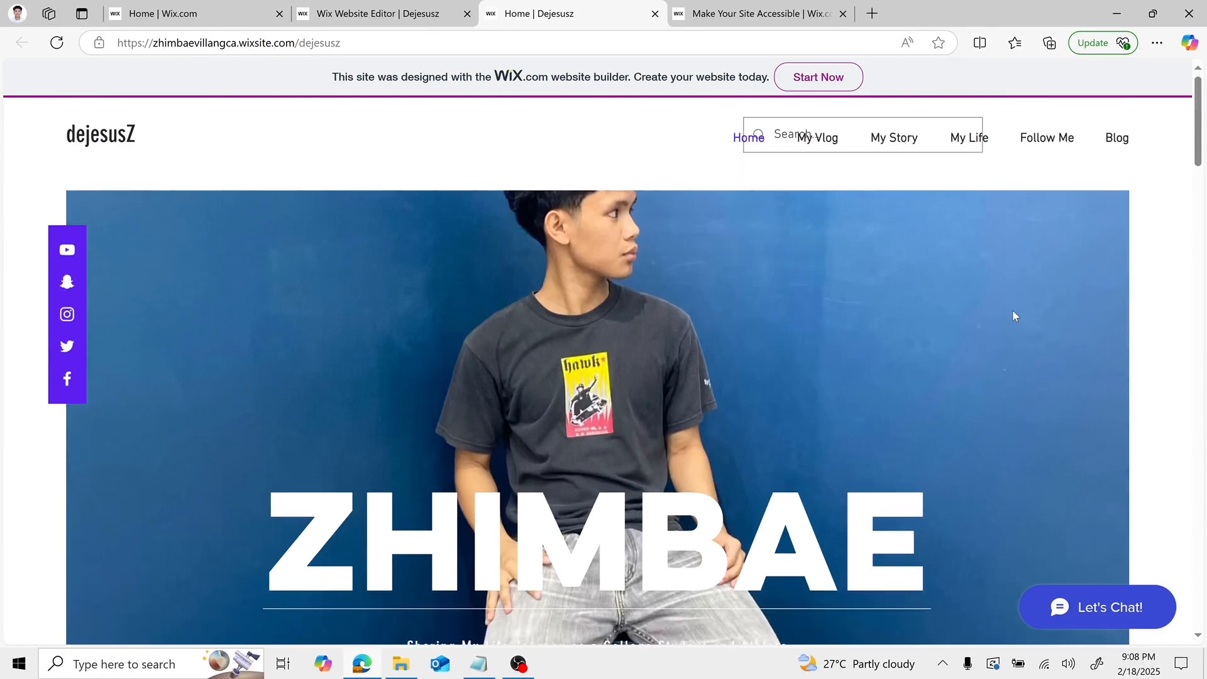